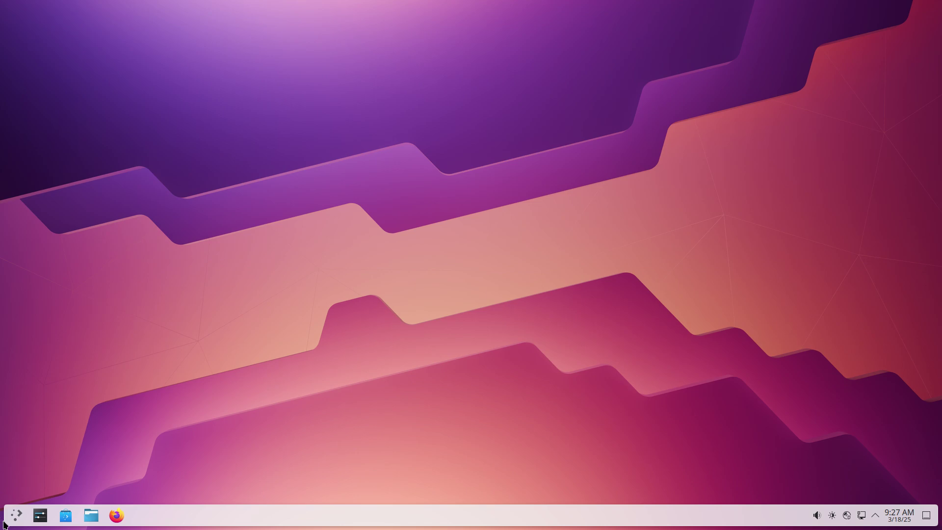
Launch System Settings from the application launcher and maximize its window to fill the screen.
click(18, 516)
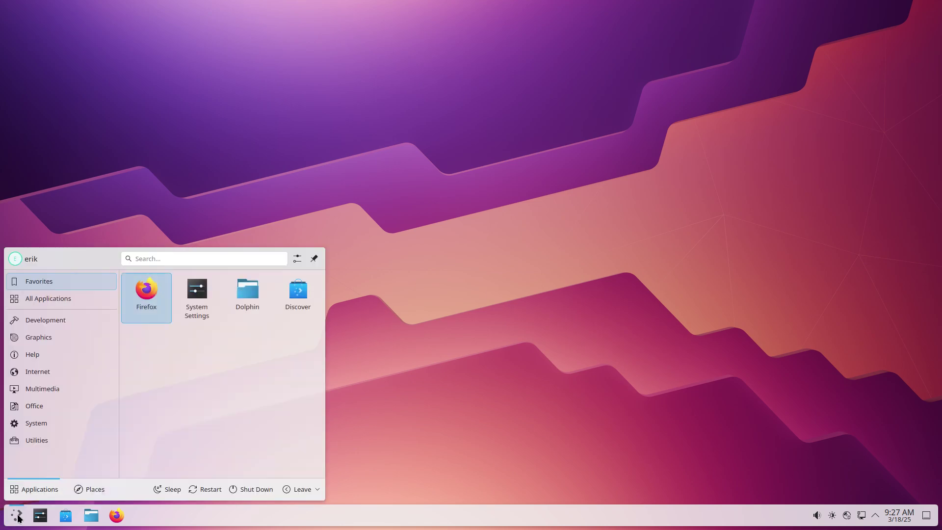
click(42, 517)
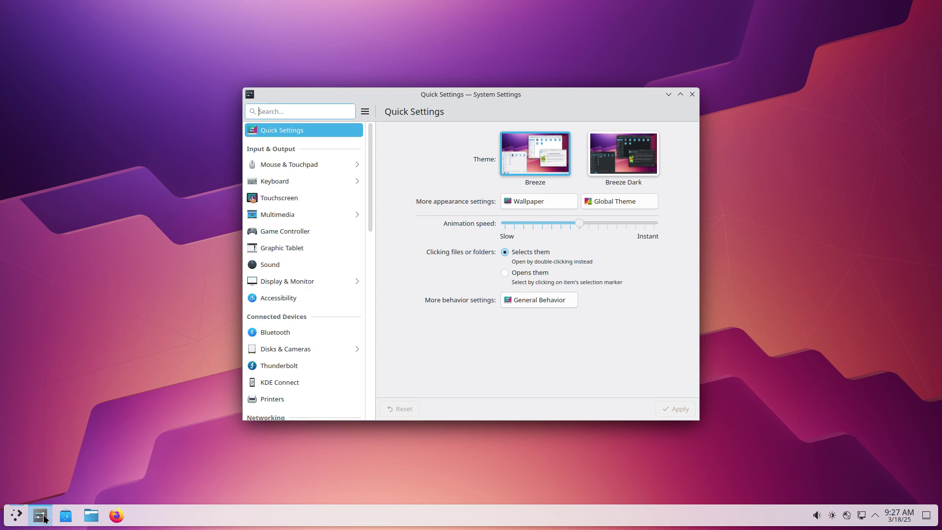
click(17, 515)
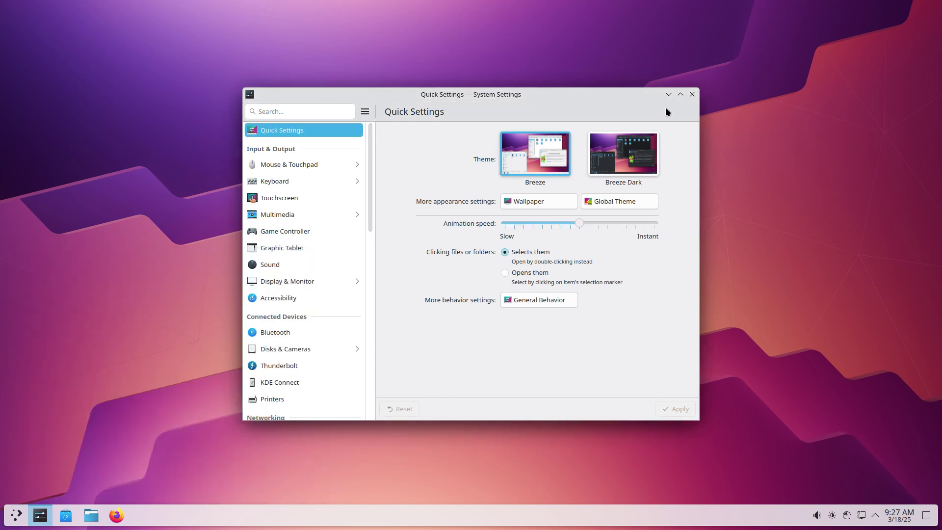
click(680, 94)
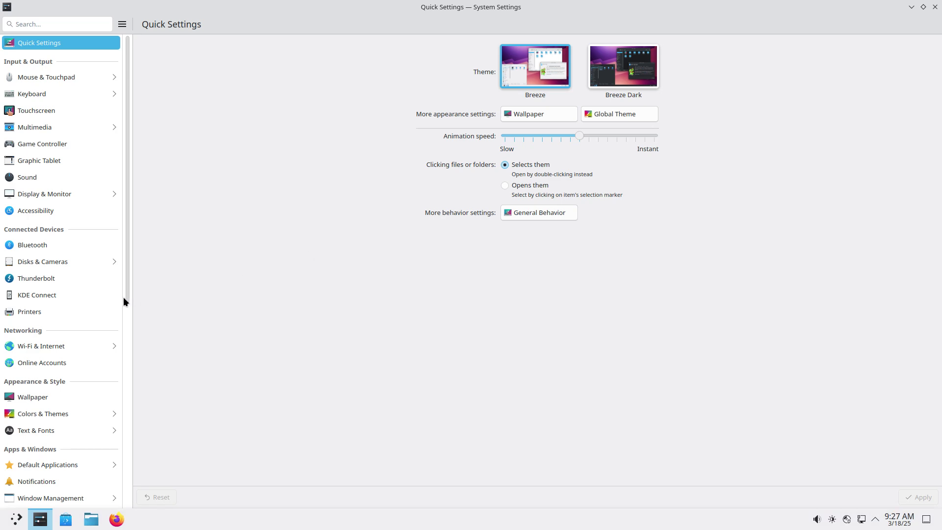
scroll(75, 325, down, 10)
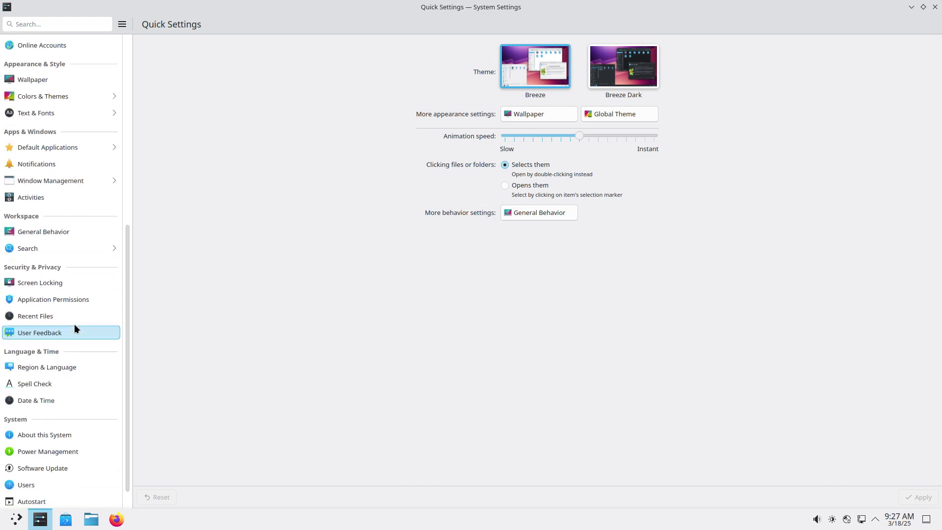
scroll(74, 329, down, 1)
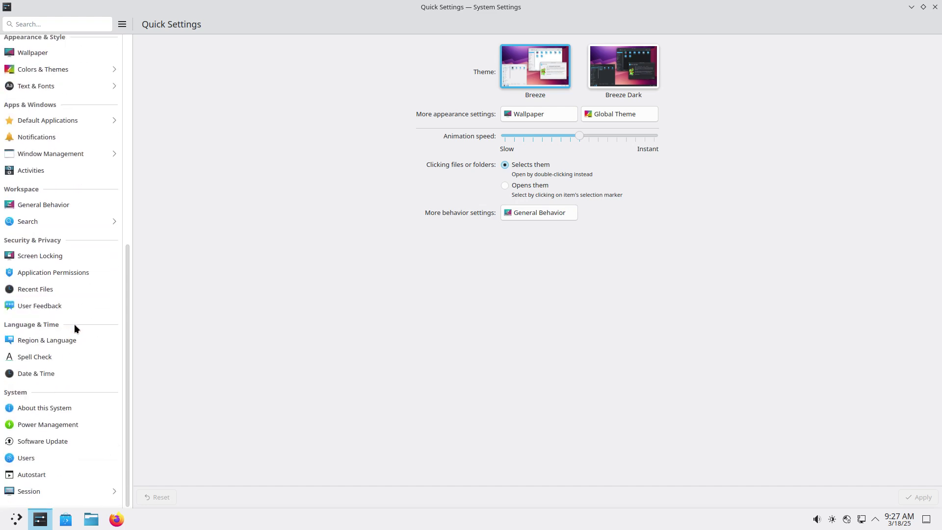
Open Power Management and keep the Suspend Session 'When inactive' action at Do nothing.
click(58, 430)
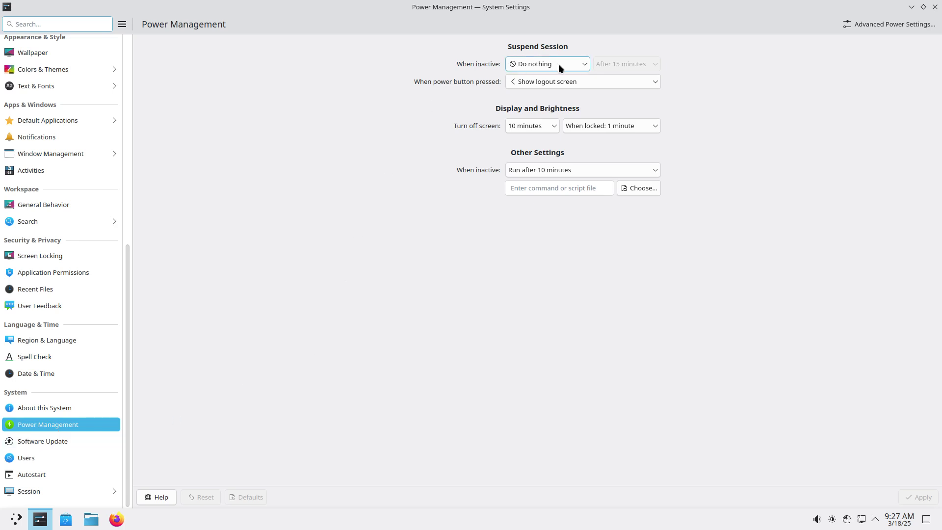
click(584, 64)
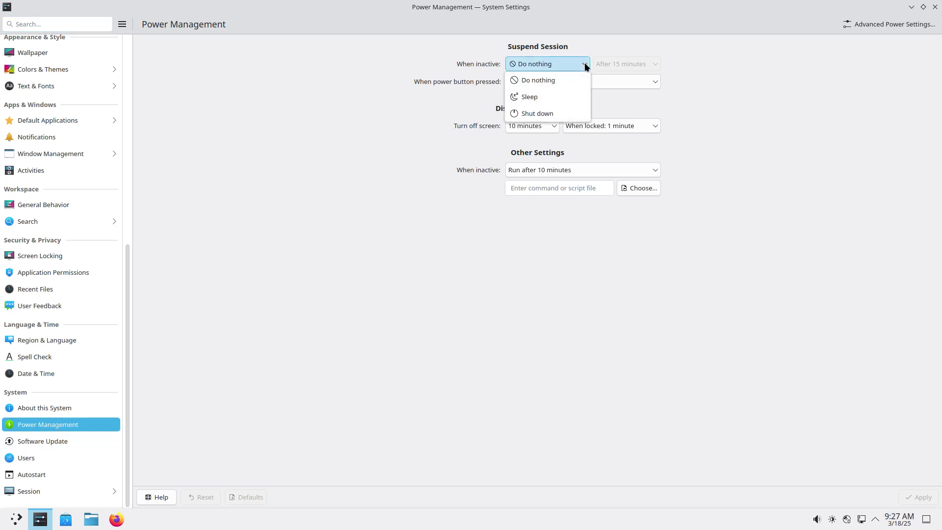
click(553, 79)
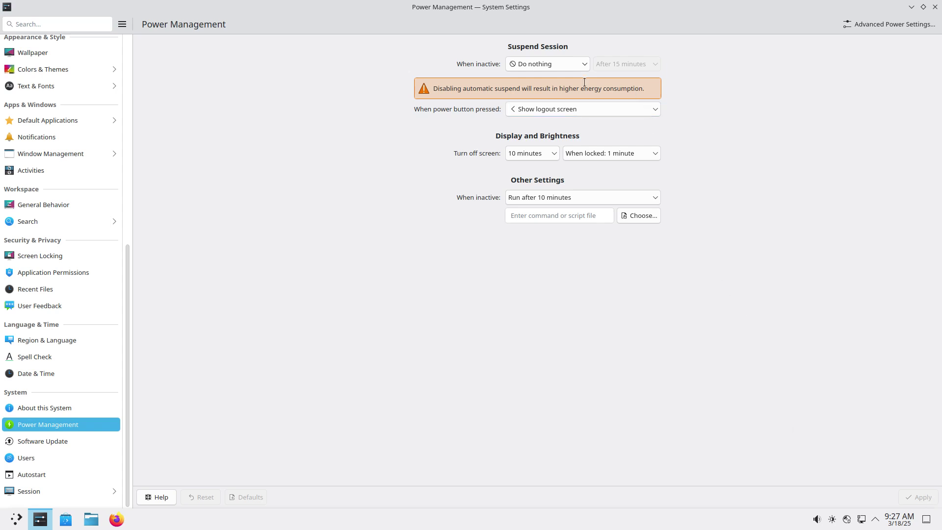
click(562, 61)
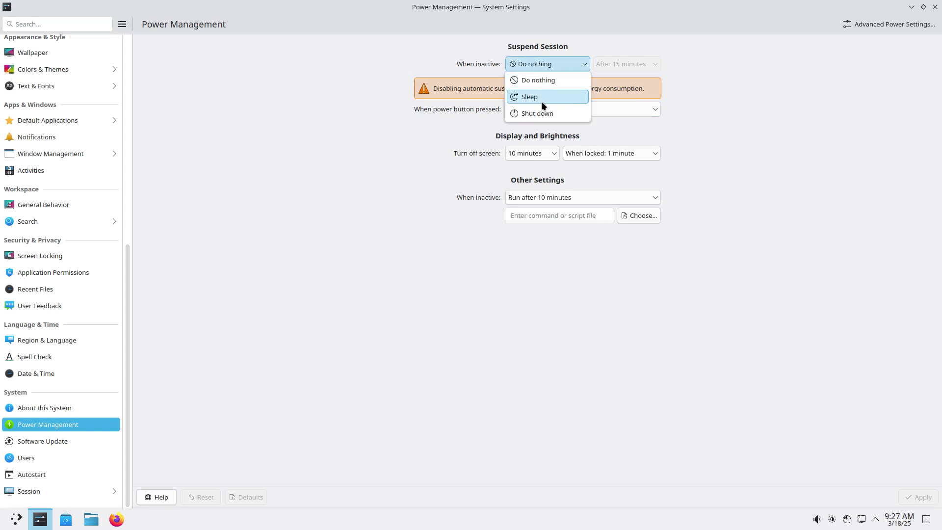
click(397, 138)
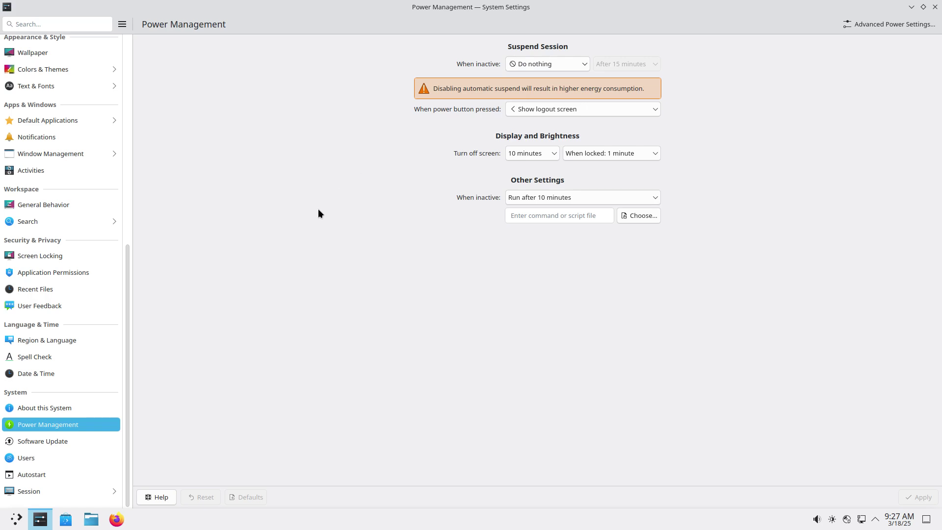
click(62, 408)
click(67, 425)
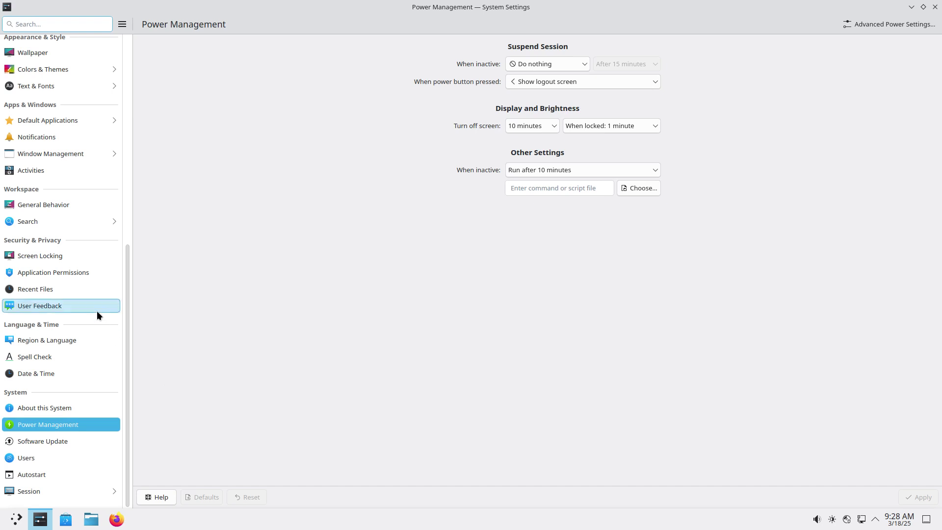
On the Wallpaper page, select the Altai image and apply it as the desktop wallpaper.
scroll(96, 313, up, 10)
scroll(96, 316, up, 2)
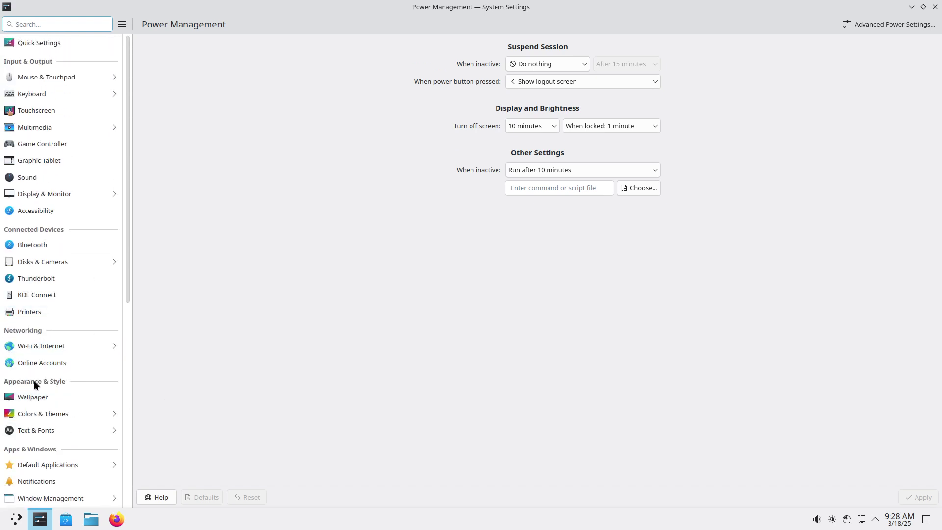
click(51, 396)
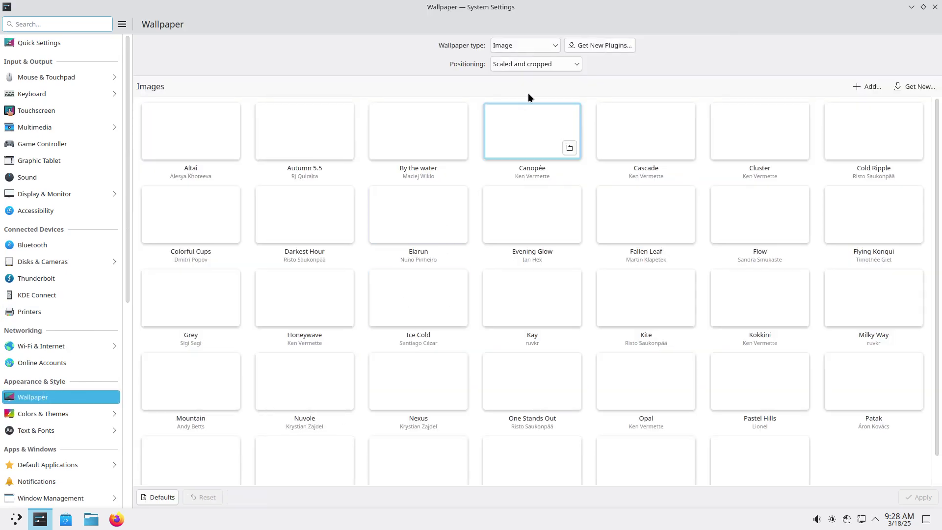
drag(532, 7, 545, 68)
click(521, 205)
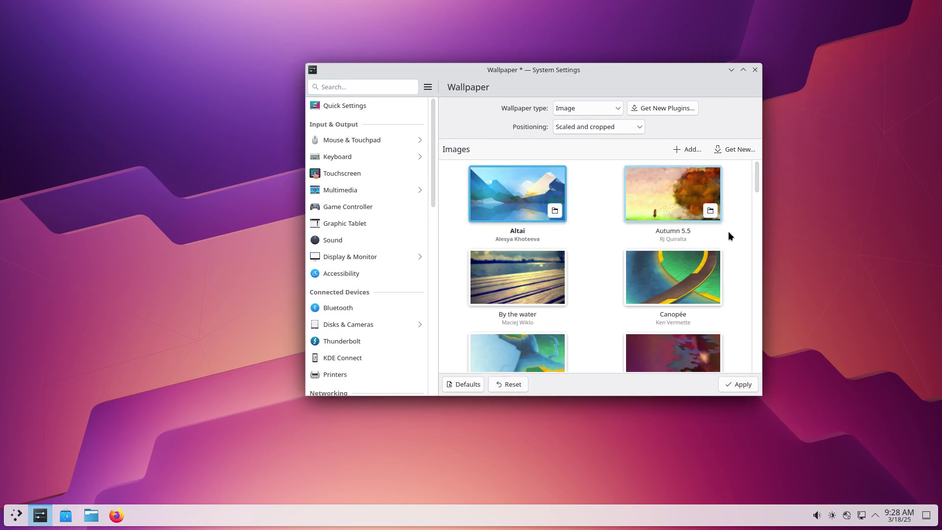
click(737, 384)
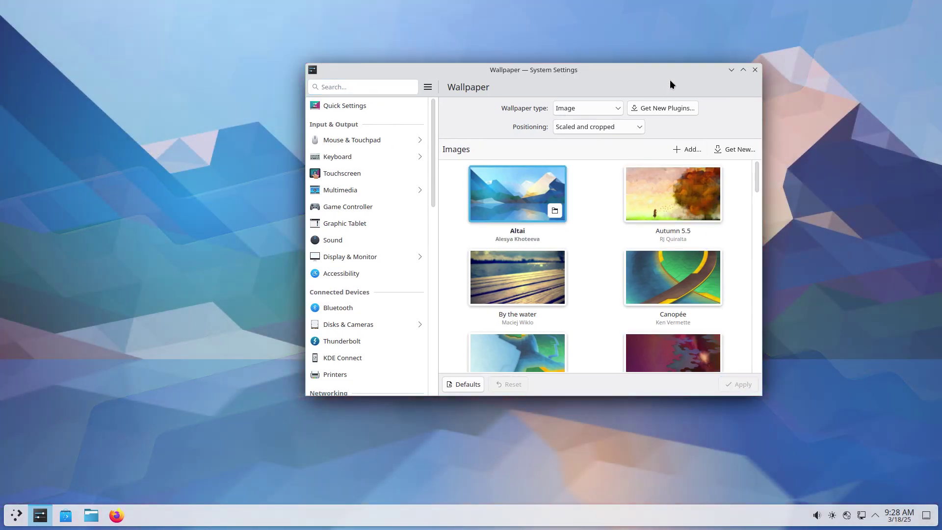
drag(670, 81, 720, 61)
scroll(720, 318, down, 1)
scroll(720, 318, down, 10)
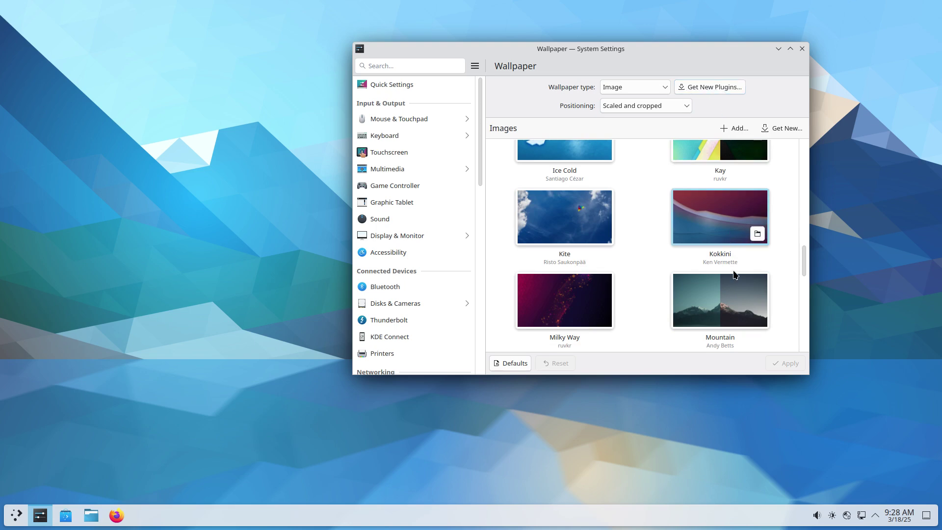
scroll(720, 330, down, 1)
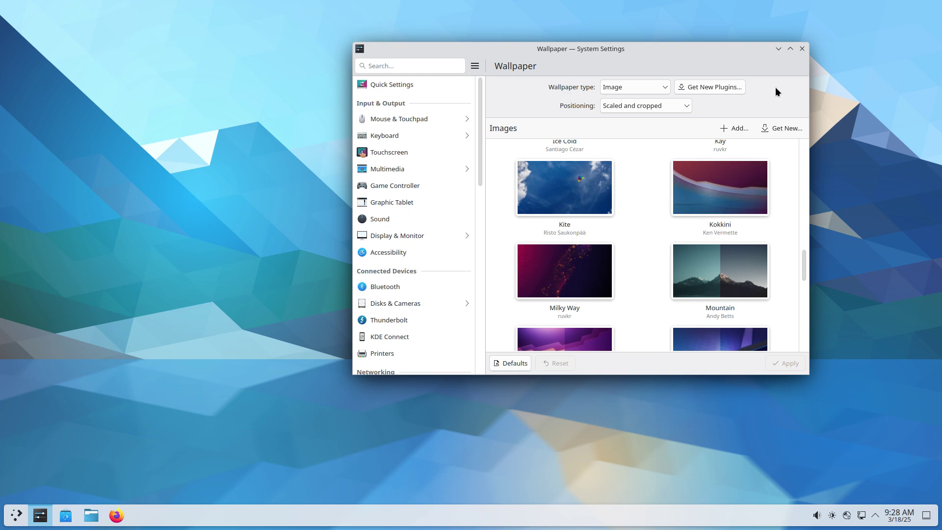
click(790, 50)
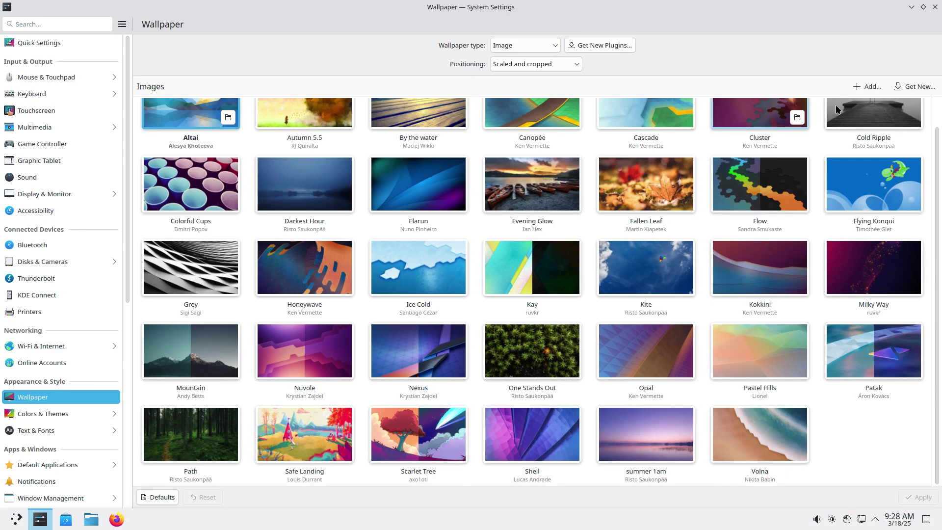
click(903, 87)
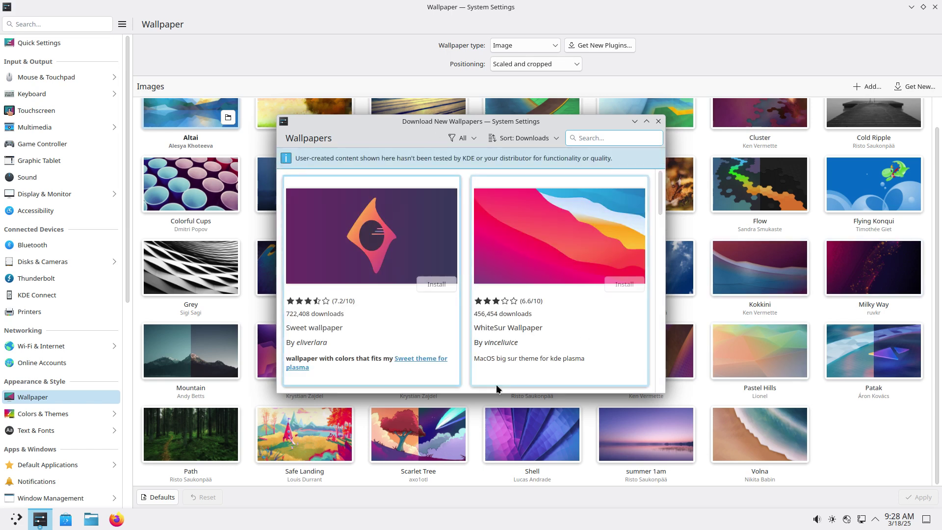
scroll(521, 358, down, 5)
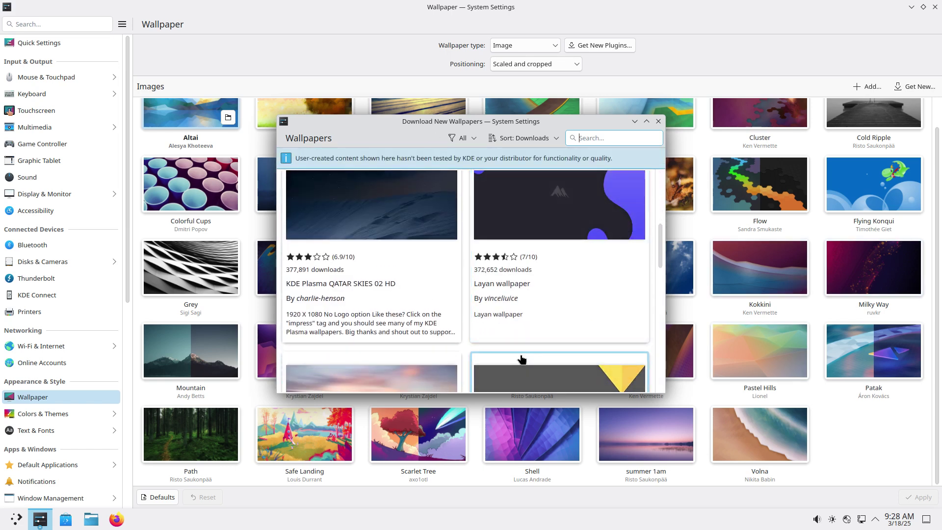
scroll(521, 358, down, 5)
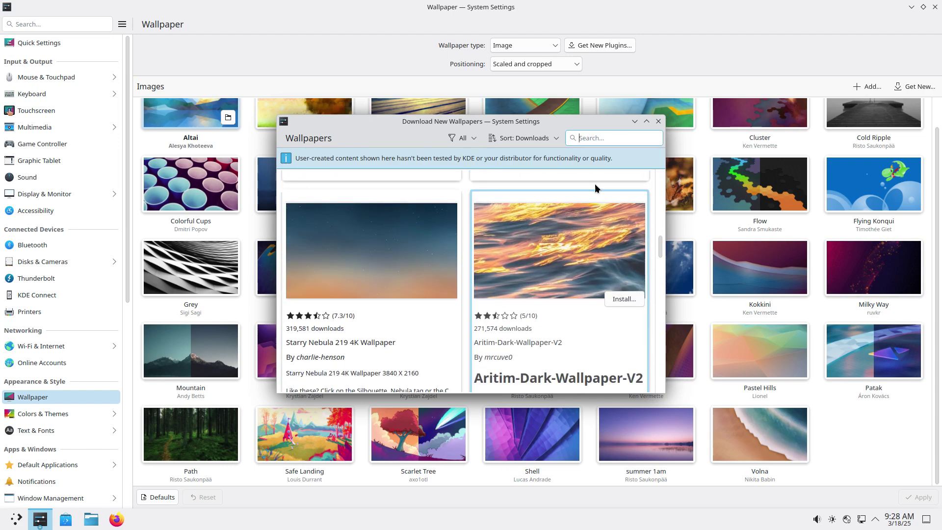
click(659, 121)
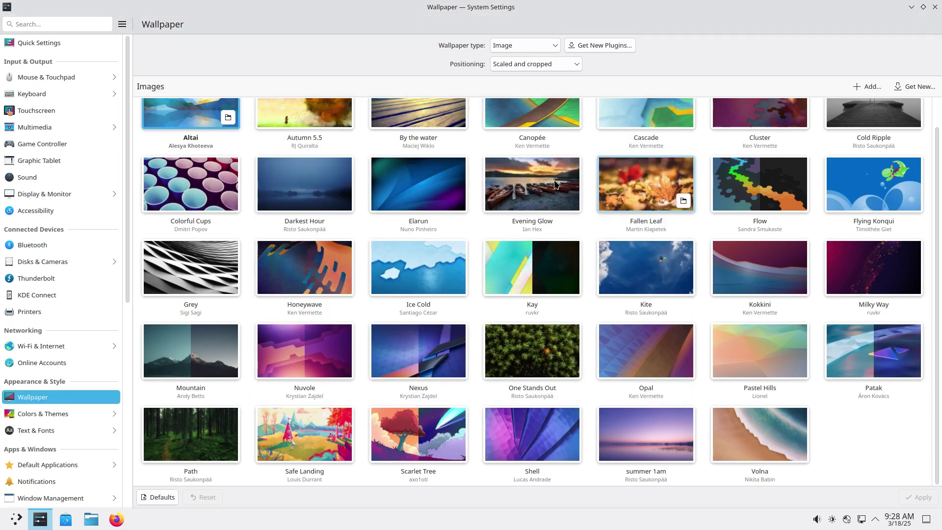
Open Colors & Themes to reach the Global Theme page with Breeze active.
click(73, 412)
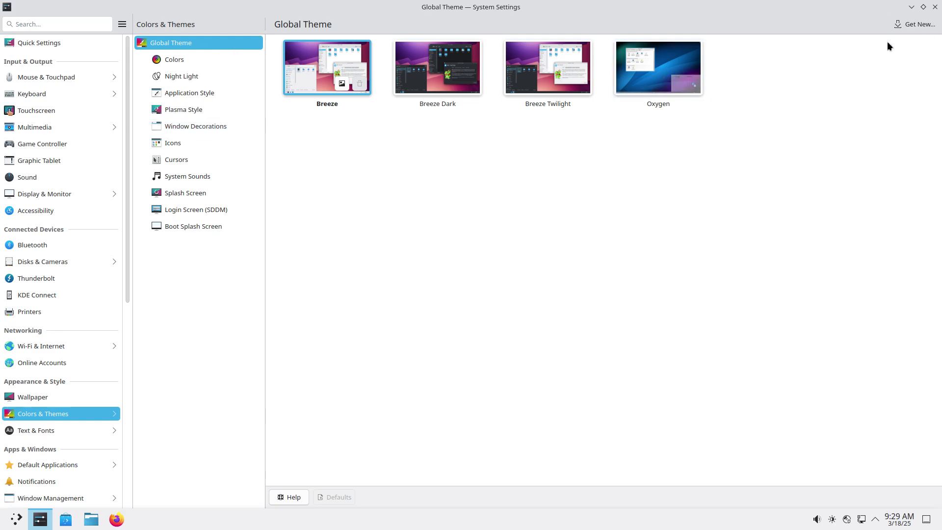
Open the Get New global themes catalogue, reposition its window and scroll down to Se7en Aero.
click(904, 26)
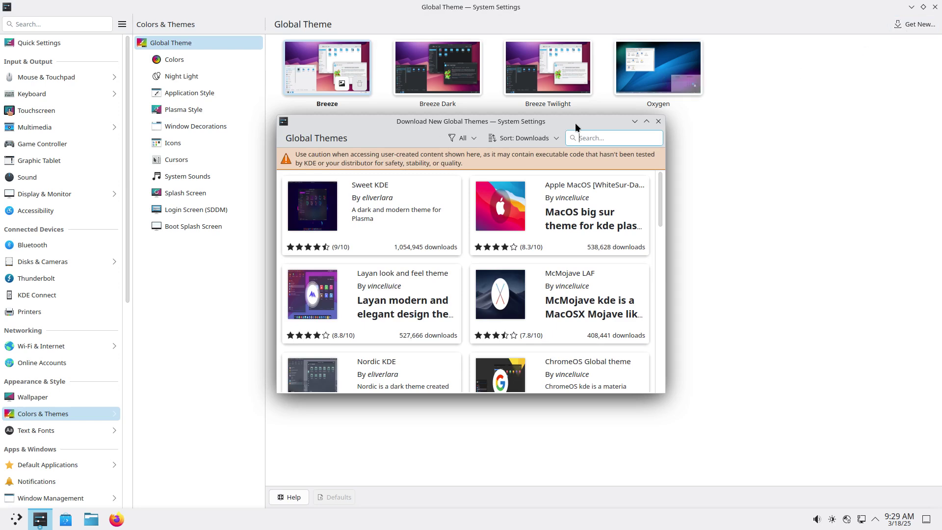
drag(557, 117, 687, 96)
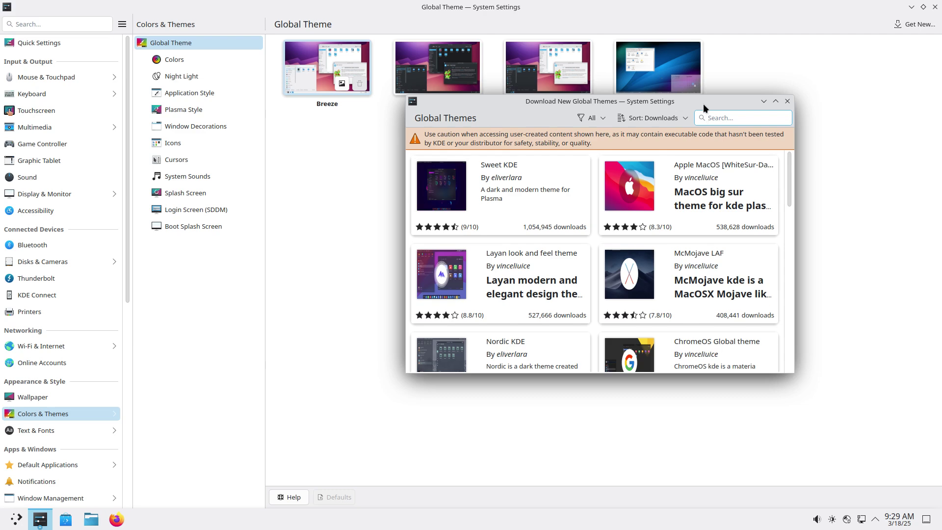
mouse_move(494, 182)
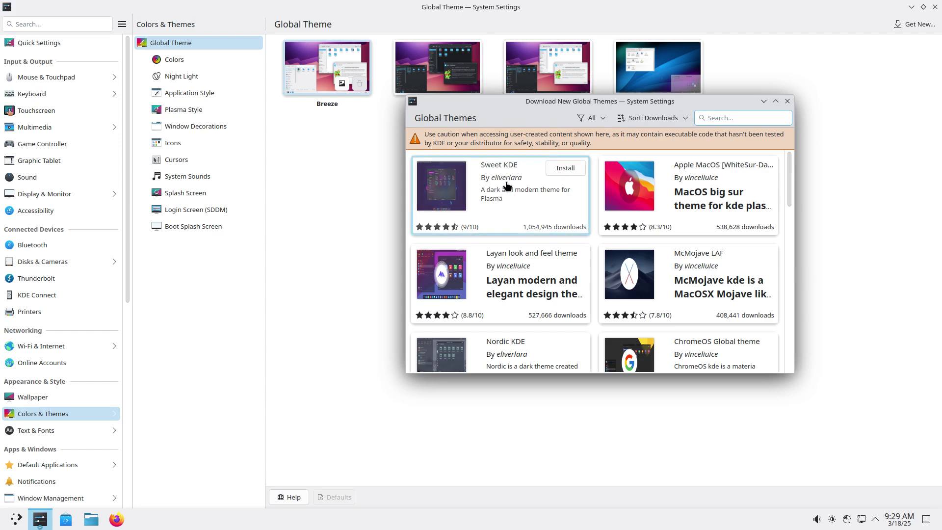
mouse_move(701, 189)
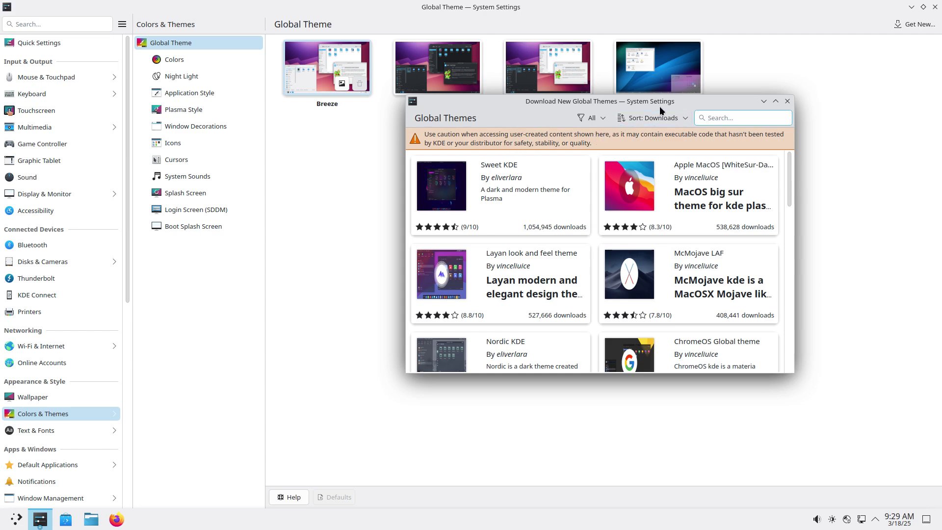
drag(658, 105, 563, 154)
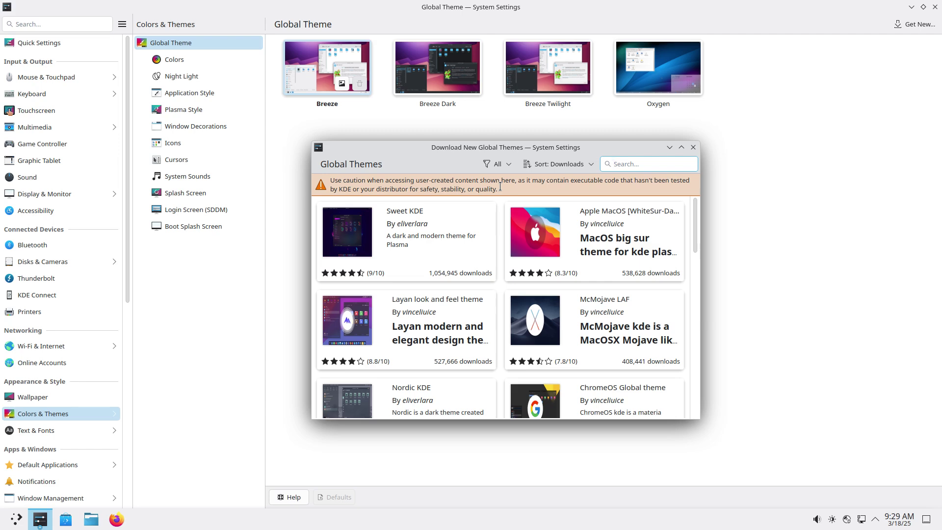
drag(419, 180, 483, 178)
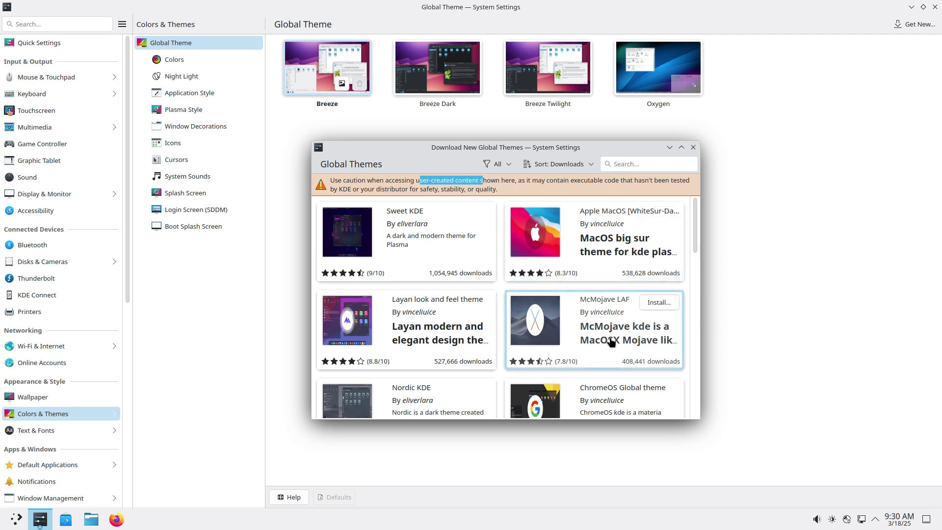
scroll(617, 346, down, 2)
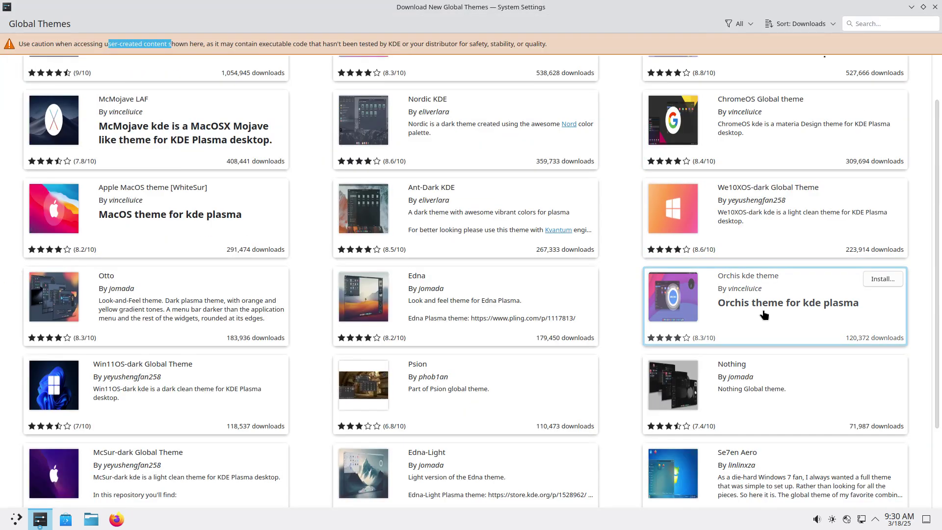
scroll(765, 317, down, 1)
scroll(768, 362, down, 2)
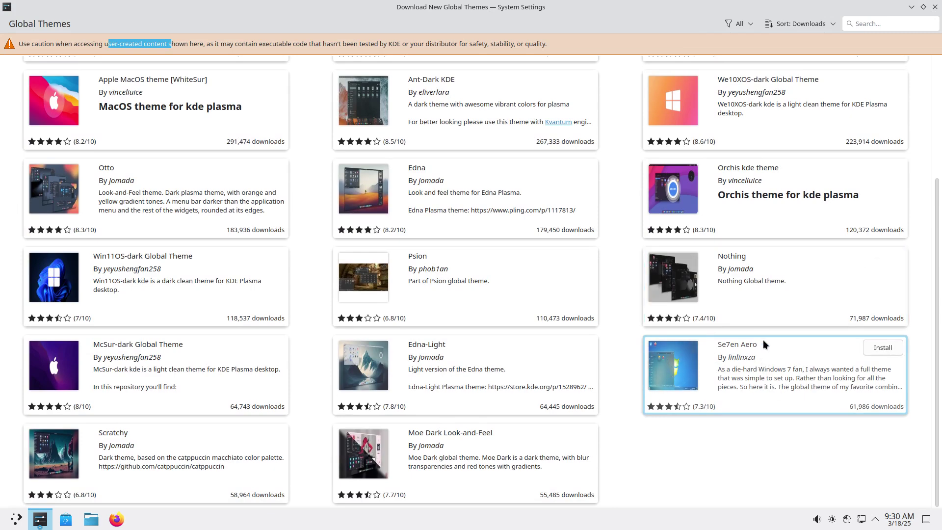
Try the Se7en Aero and Edna themes, dismiss their network errors, and restore the catalogue window.
click(797, 375)
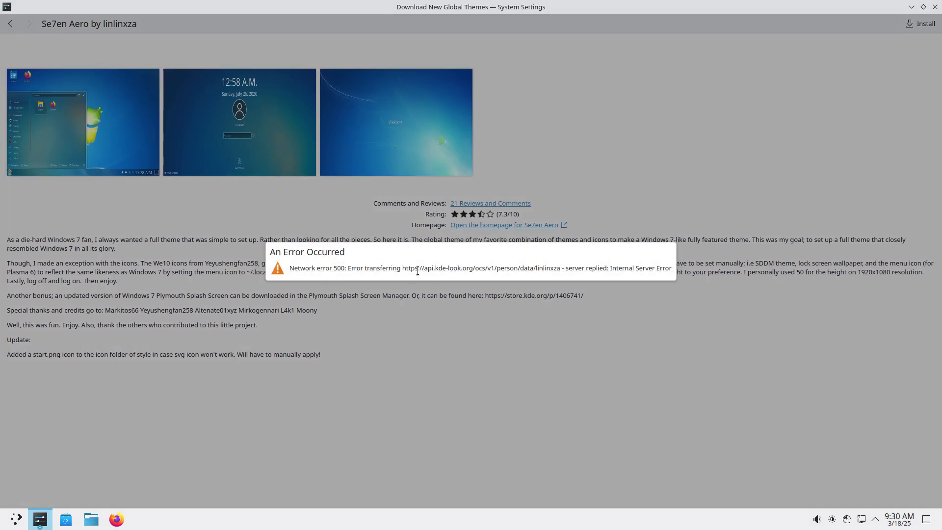
drag(415, 269, 622, 271)
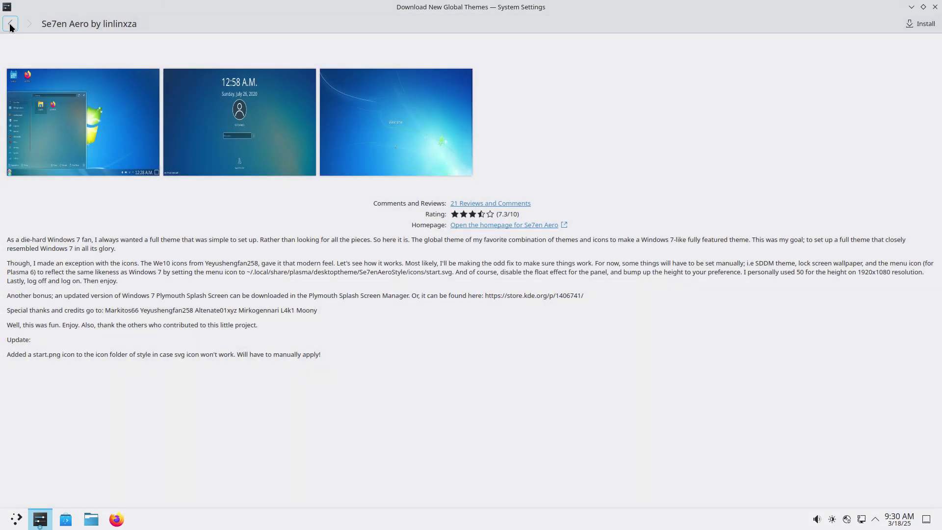
click(11, 25)
click(427, 189)
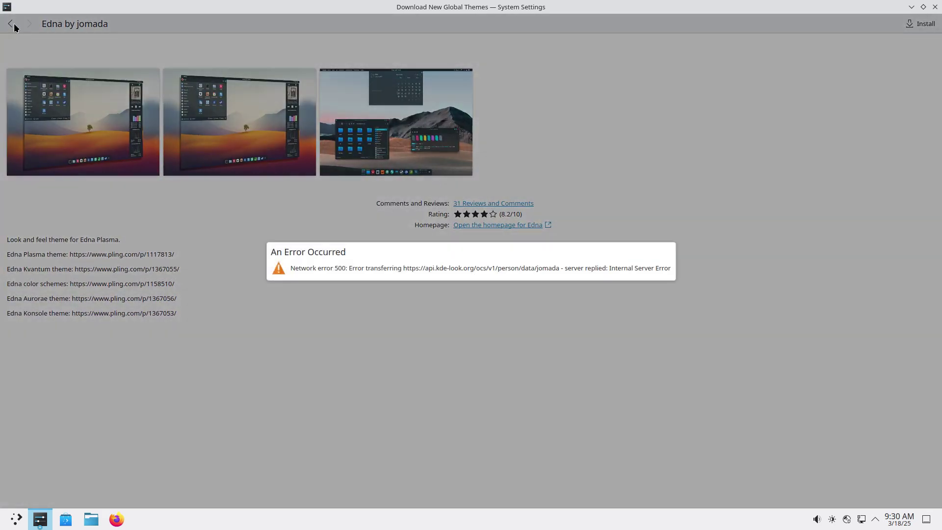
click(15, 27)
click(15, 27)
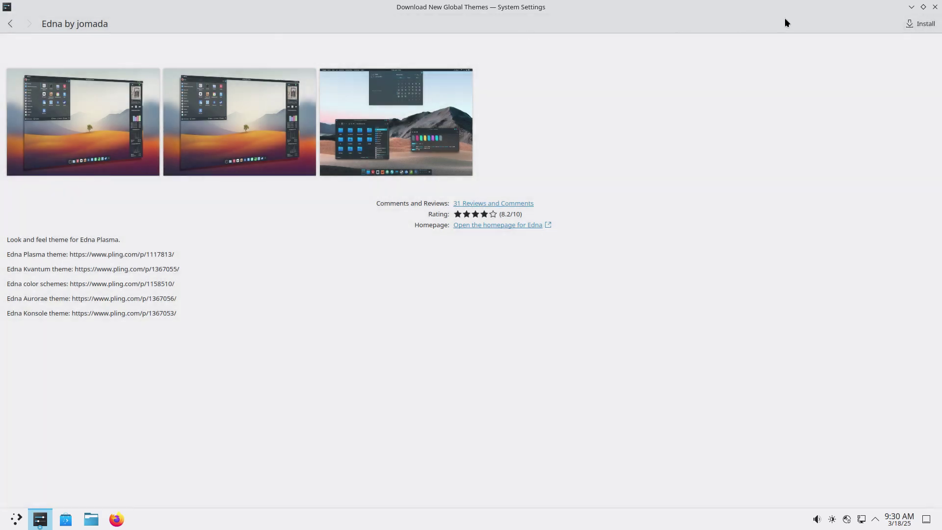
click(10, 24)
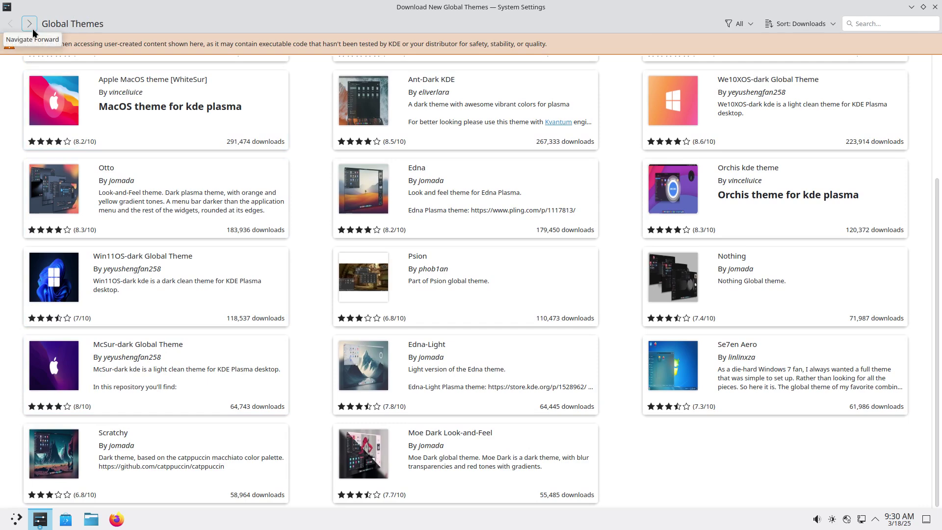
click(923, 7)
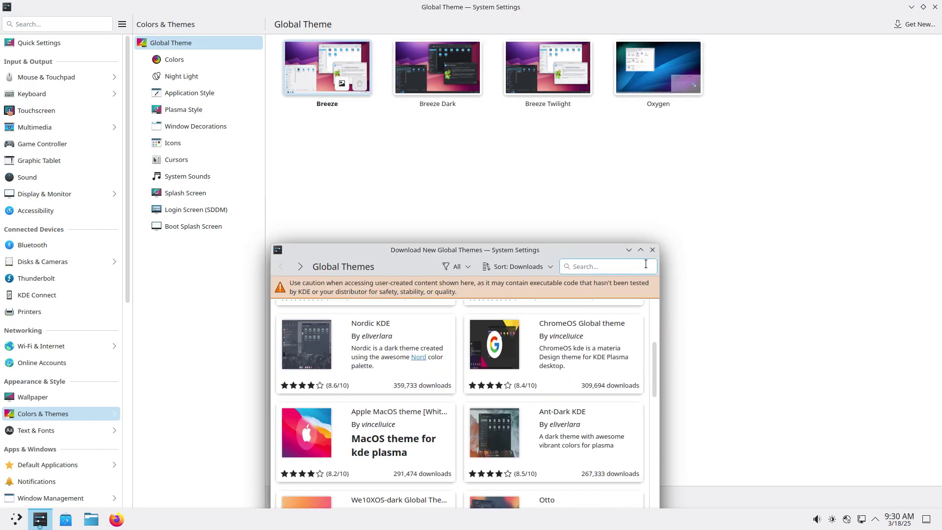
Close the theme downloader and apply the Arc Dark colour scheme under Colors.
click(653, 252)
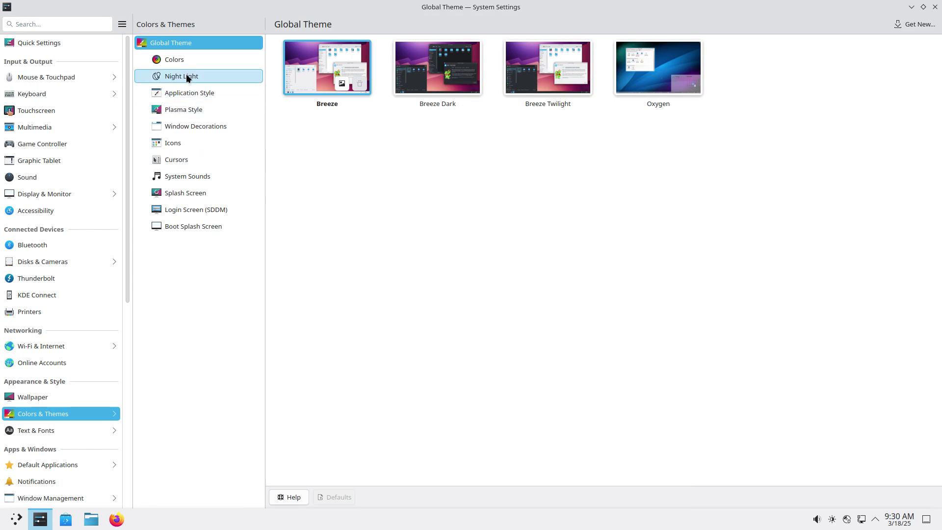
click(197, 61)
click(535, 143)
click(913, 498)
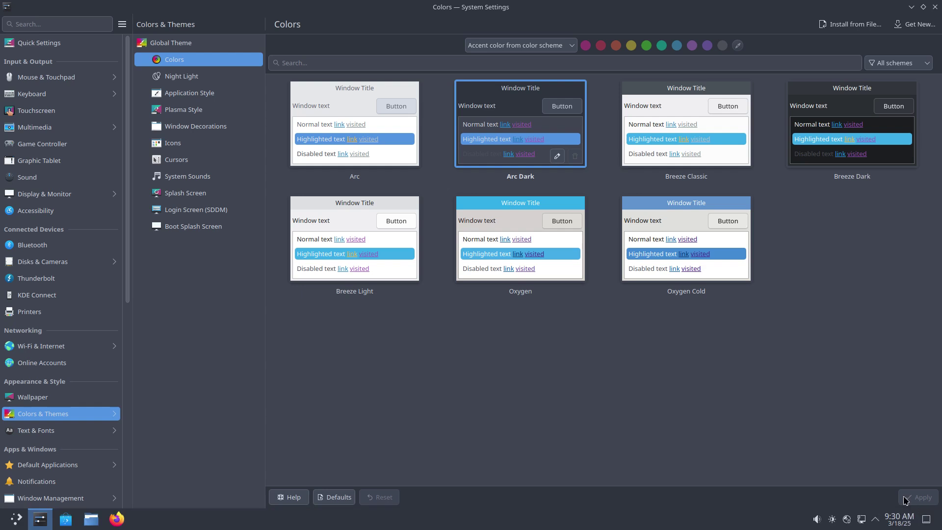
click(199, 79)
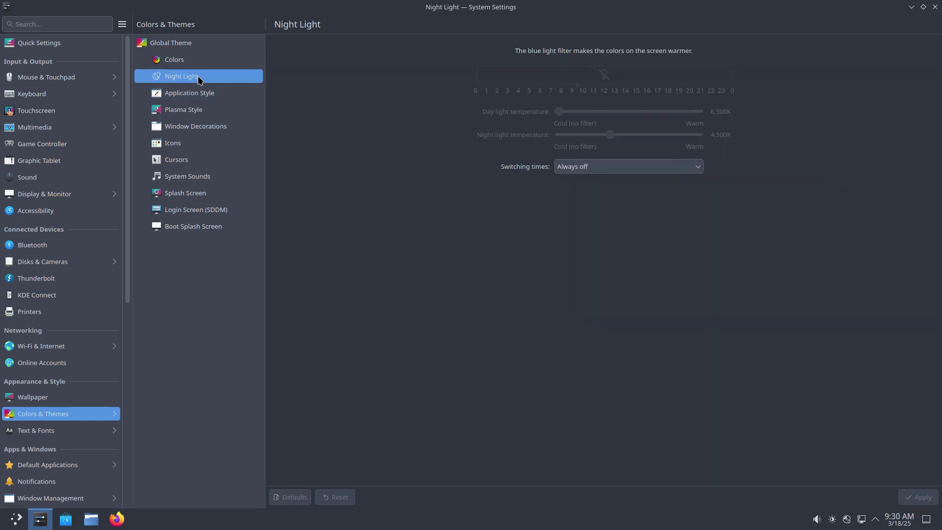
click(199, 67)
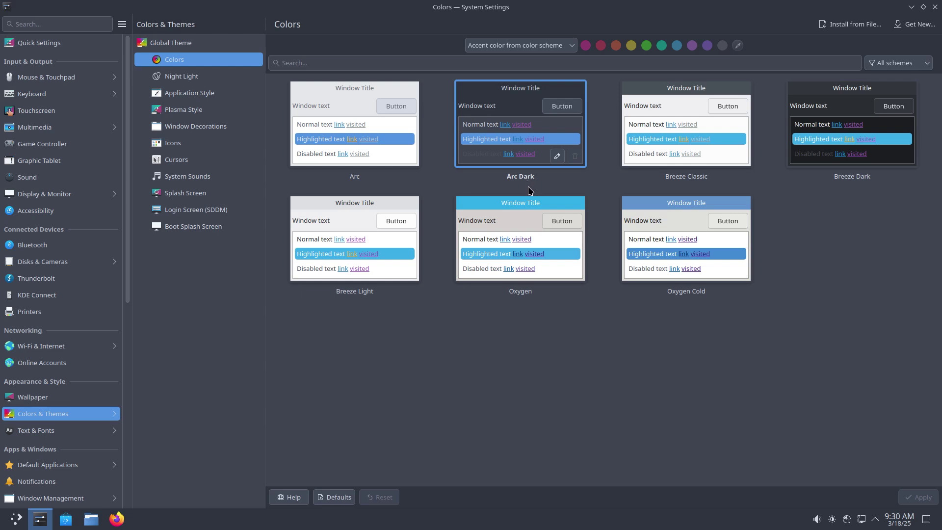
Check the accent colour options, try Arc Dark KDE from downloadable colour schemes, then close the downloader.
click(569, 48)
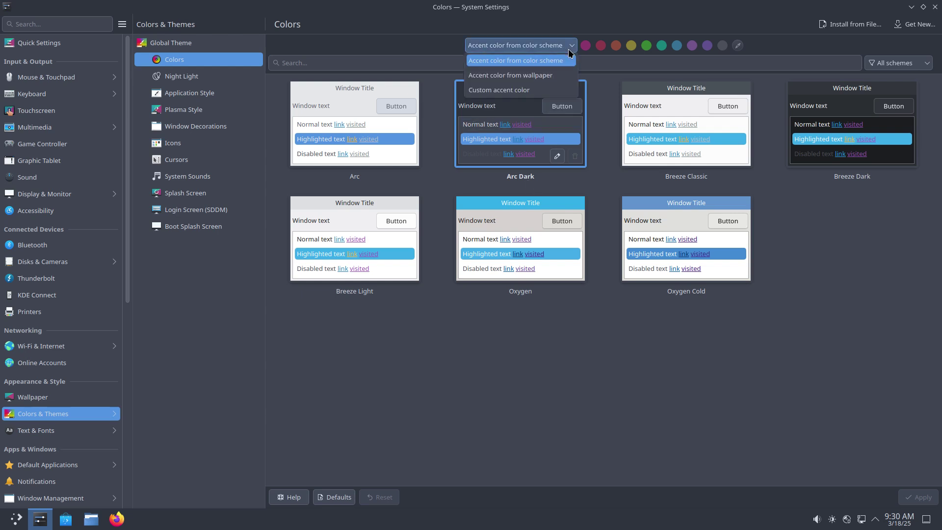
click(569, 52)
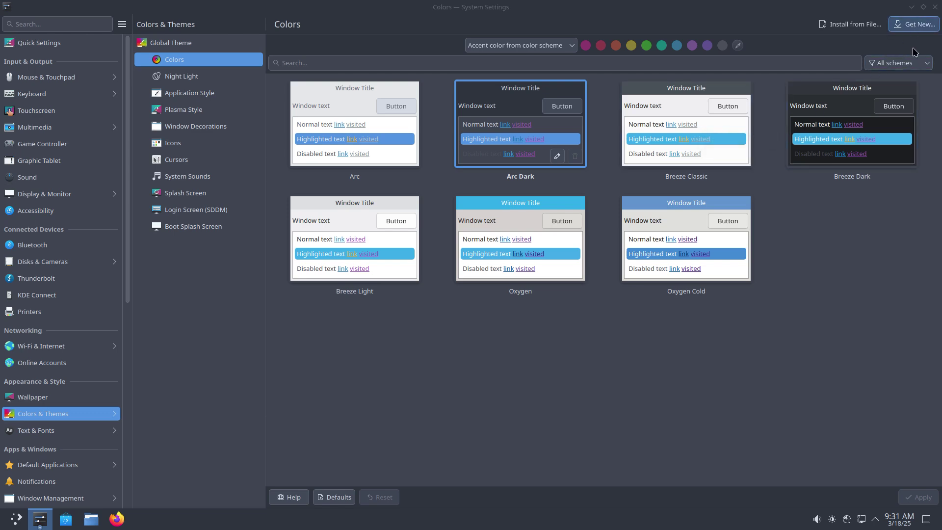
click(913, 26)
click(554, 201)
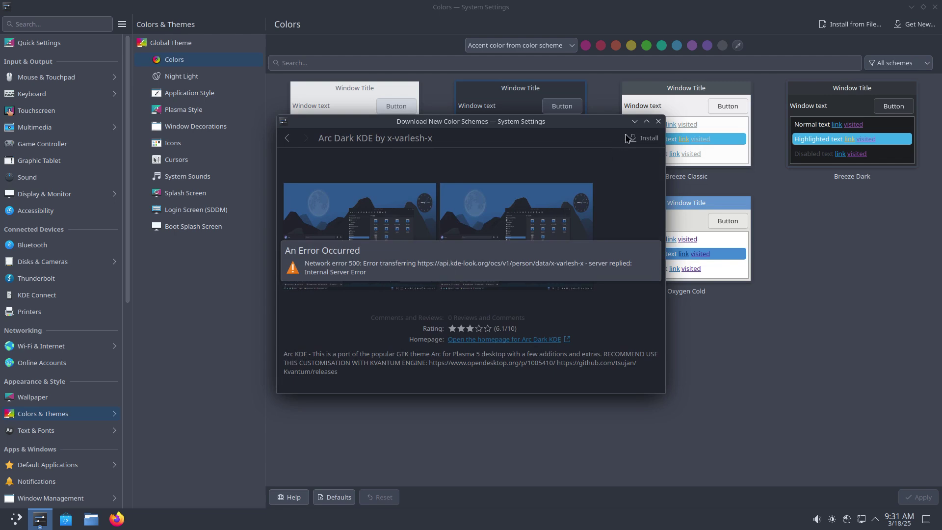
click(658, 121)
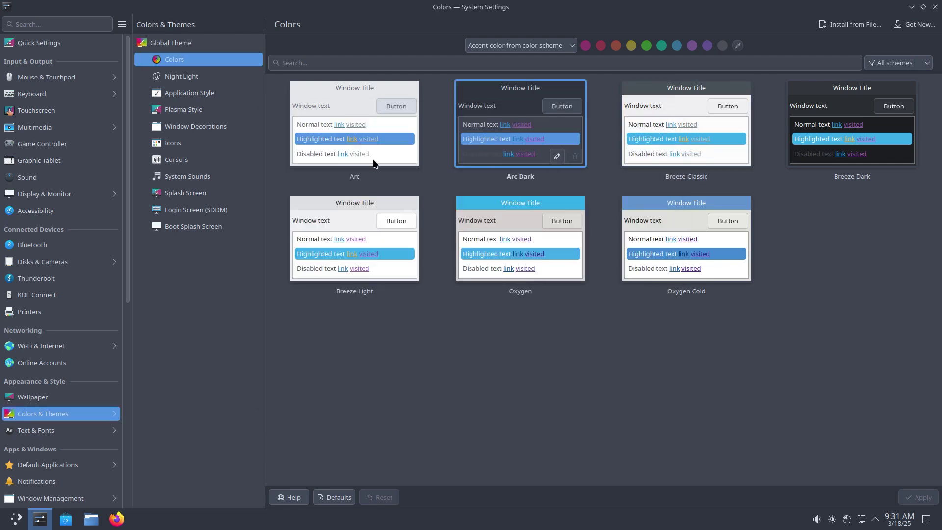
click(186, 76)
In the GNOME/GTK application style settings, try the Arc GTK theme and revert to Arc-Dark.
click(200, 94)
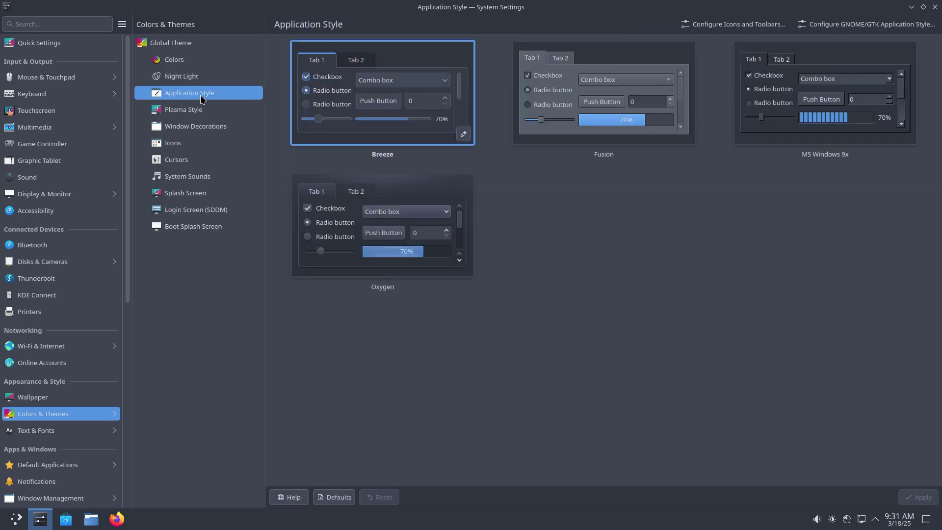
click(864, 25)
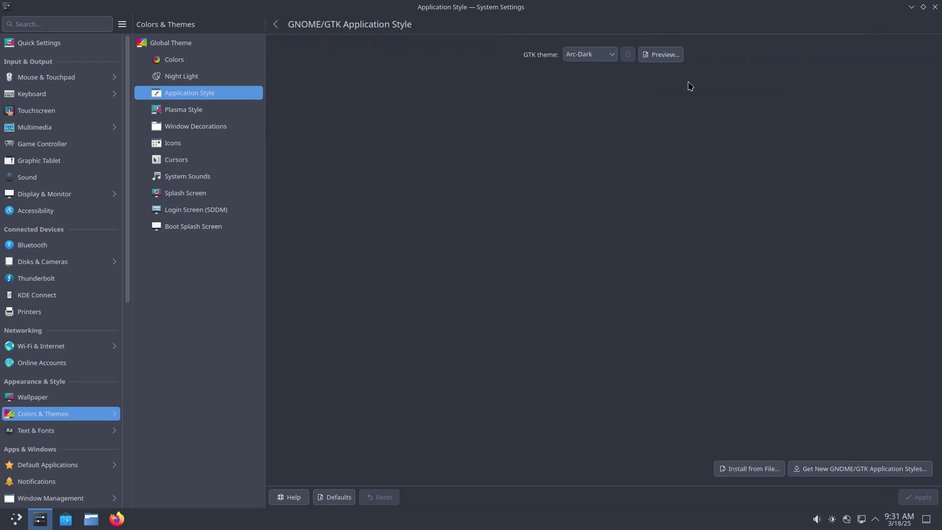
click(582, 57)
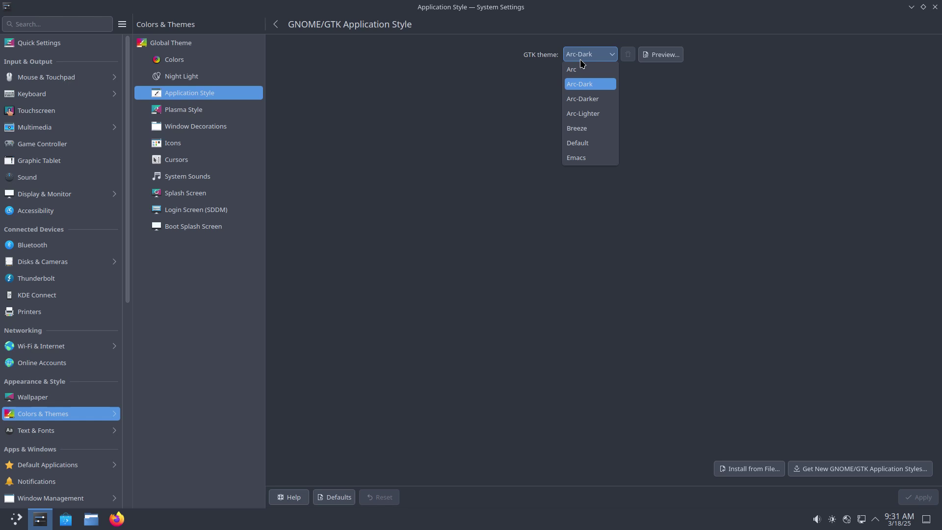
click(590, 86)
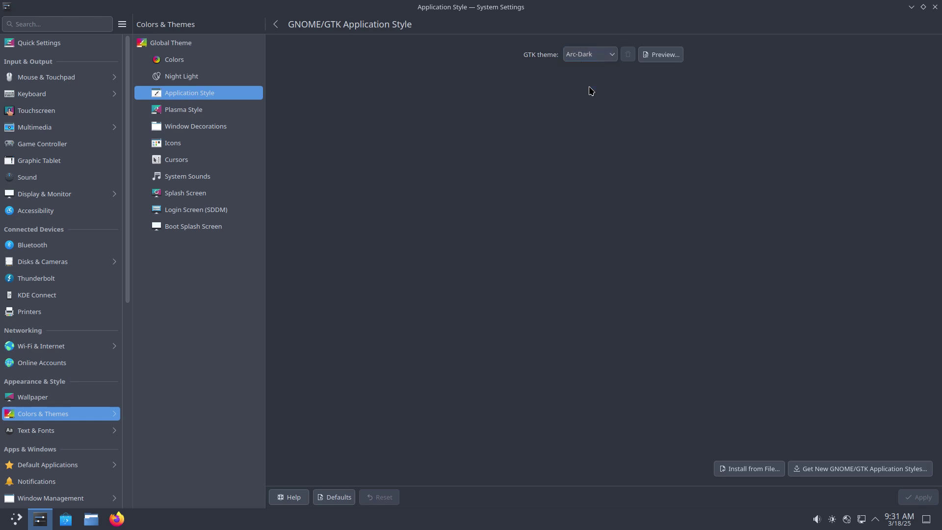
click(597, 56)
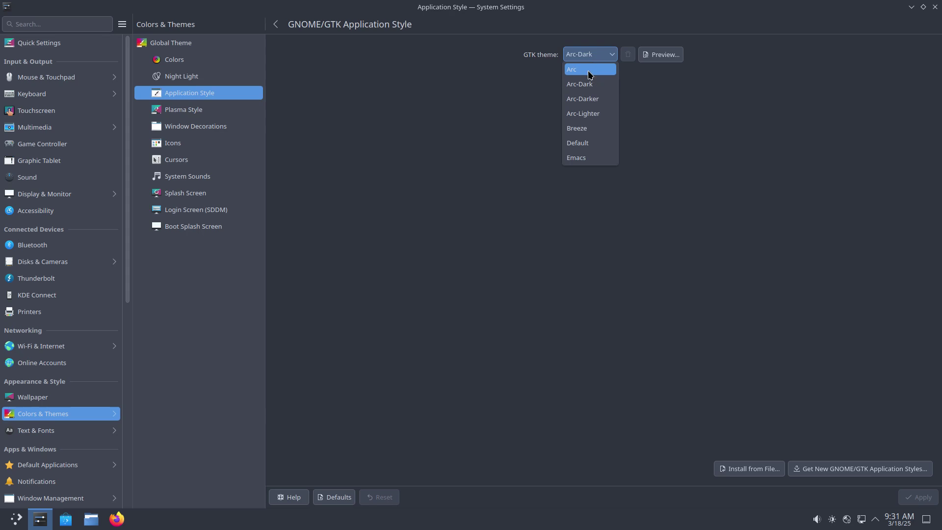
click(589, 73)
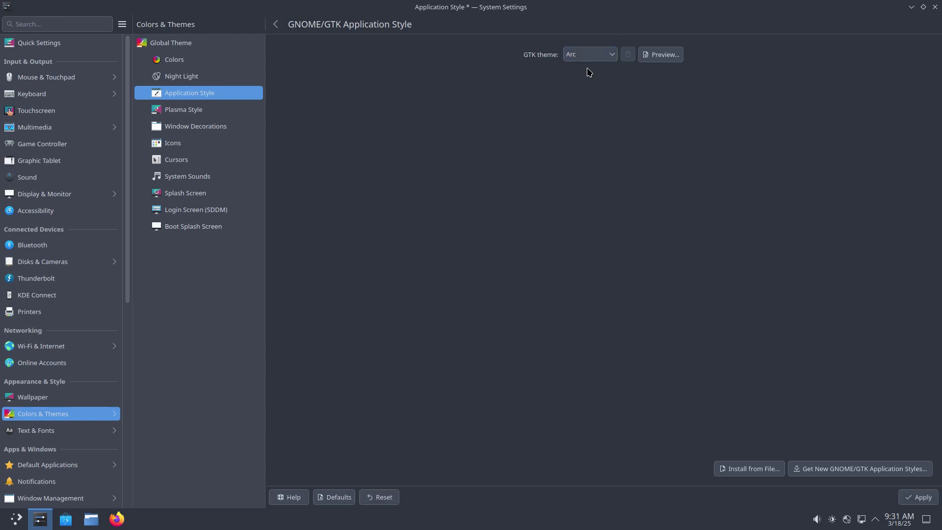
click(596, 59)
click(598, 90)
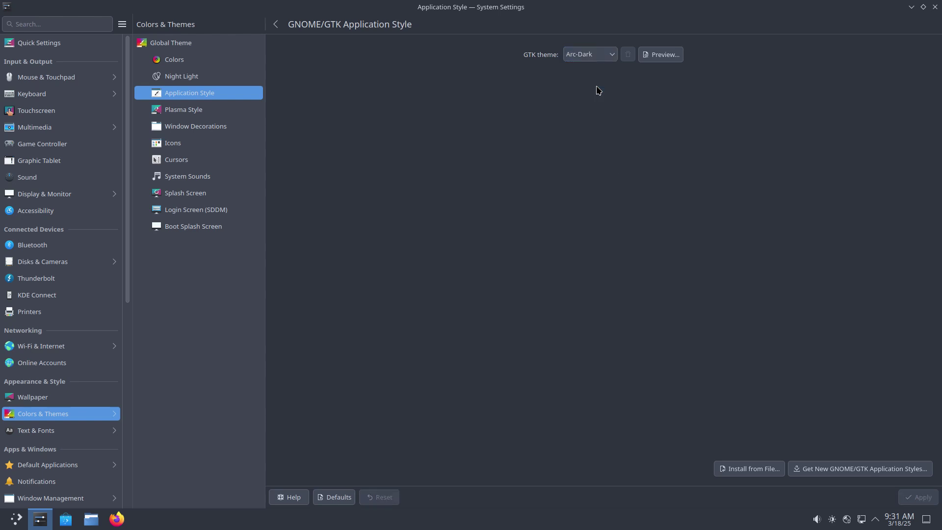
click(192, 115)
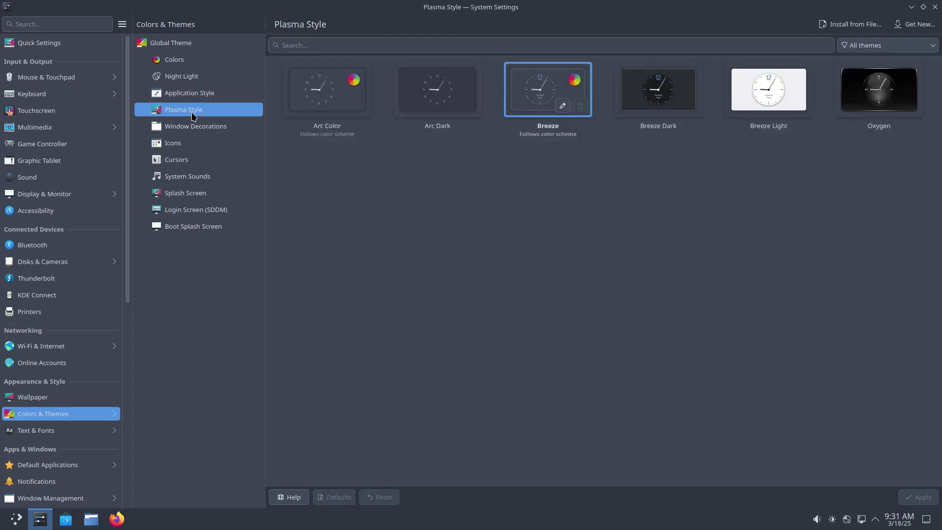
Select and apply the Arc Color Plasma style.
click(16, 522)
click(16, 521)
click(317, 101)
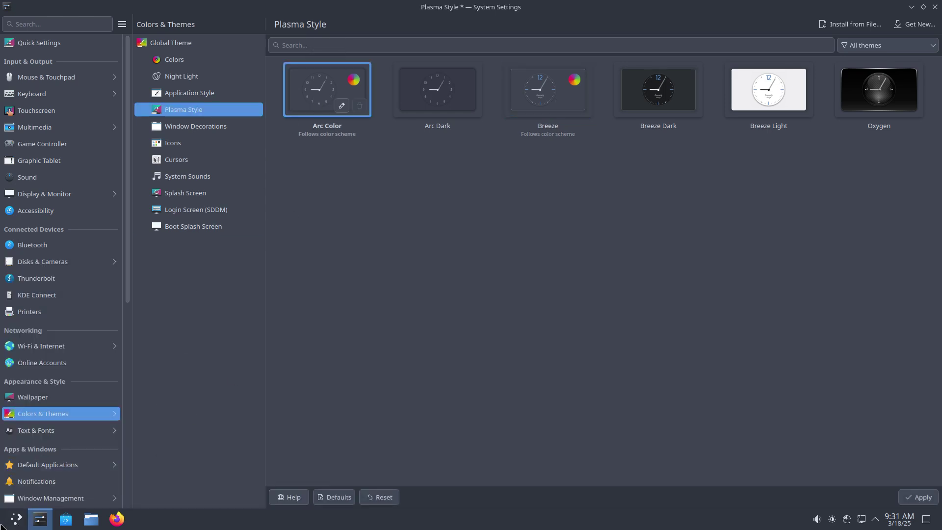
click(917, 497)
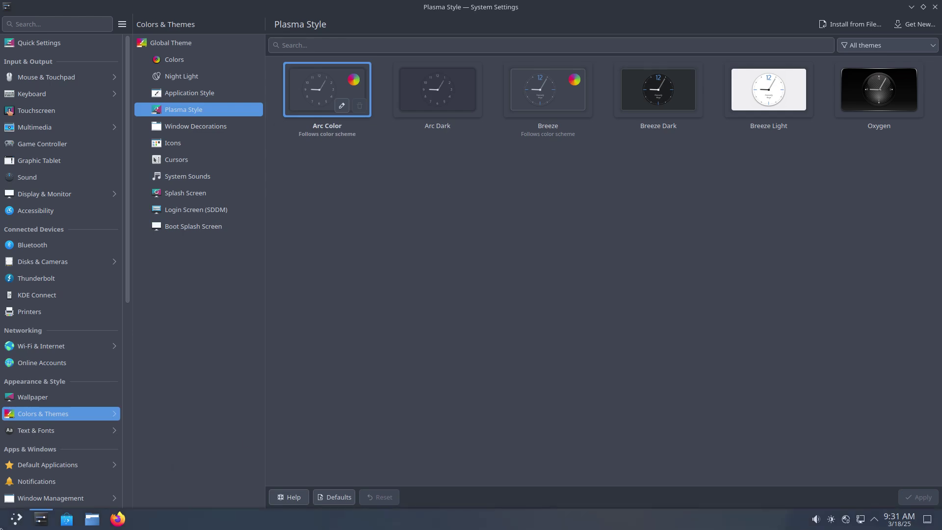
Switch the Plasma style to Arc Dark, apply it, and open Window Decorations.
click(15, 520)
click(541, 263)
click(438, 106)
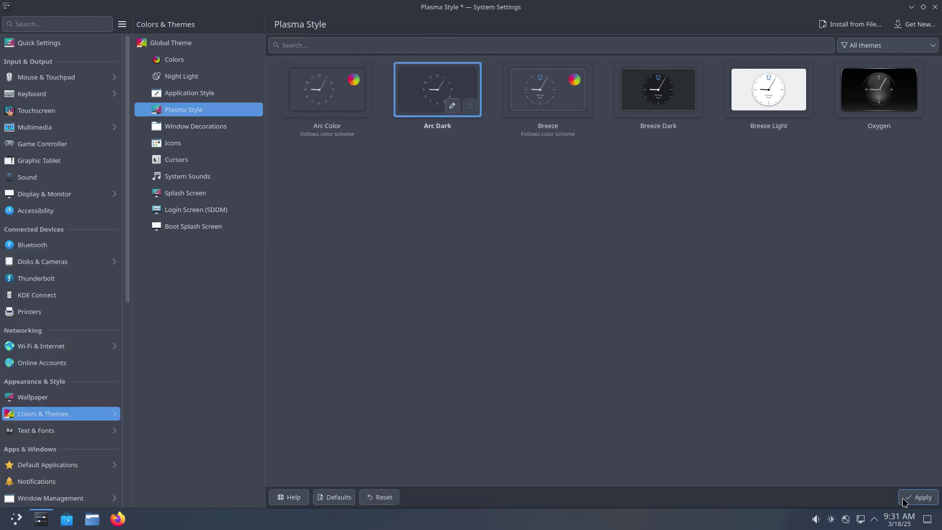
click(917, 497)
click(16, 520)
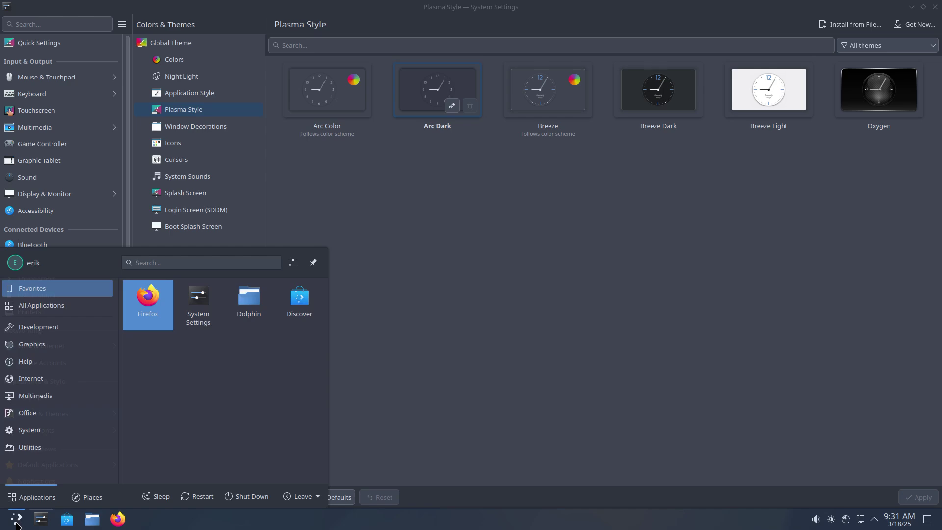
click(224, 131)
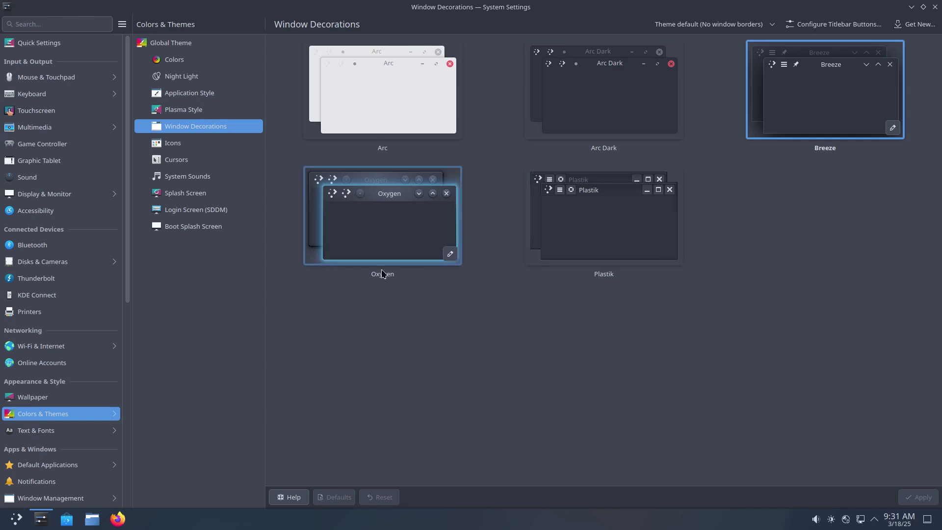
Apply the Arc Dark window decoration and go to the Text & Fonts page.
click(594, 110)
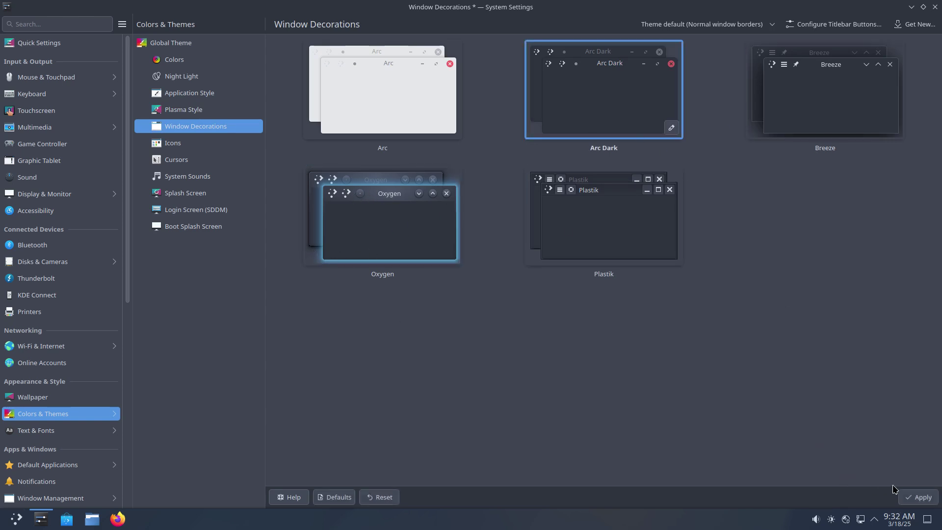
click(913, 497)
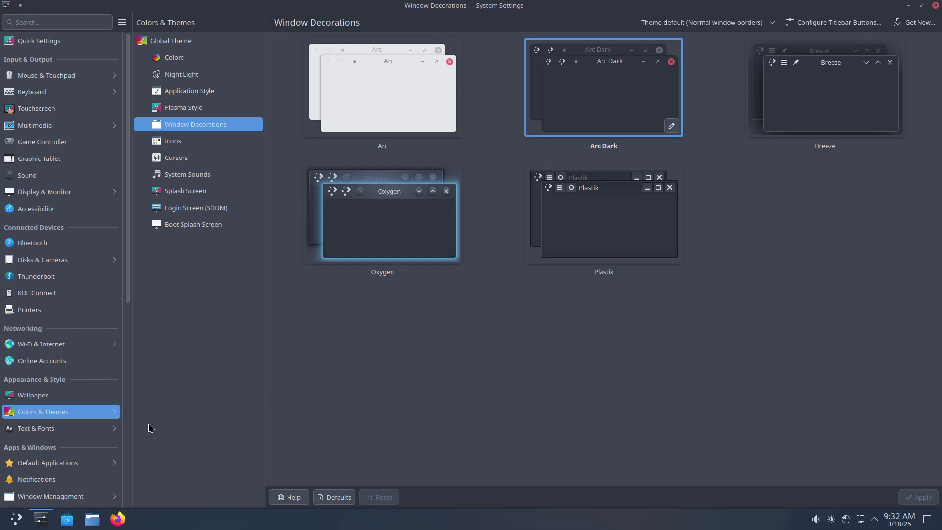
click(62, 434)
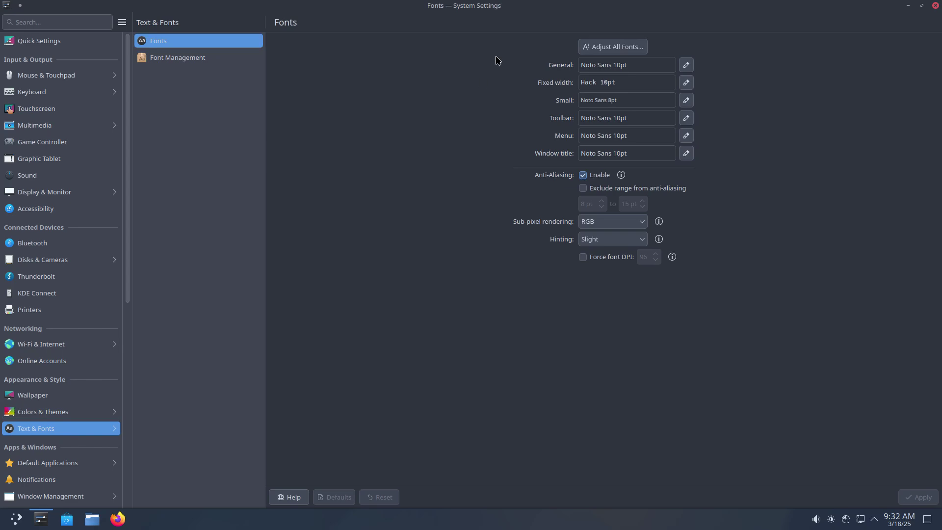
Set all fonts to 12 pt (General Noto Sans 12pt) and close System Settings.
click(616, 46)
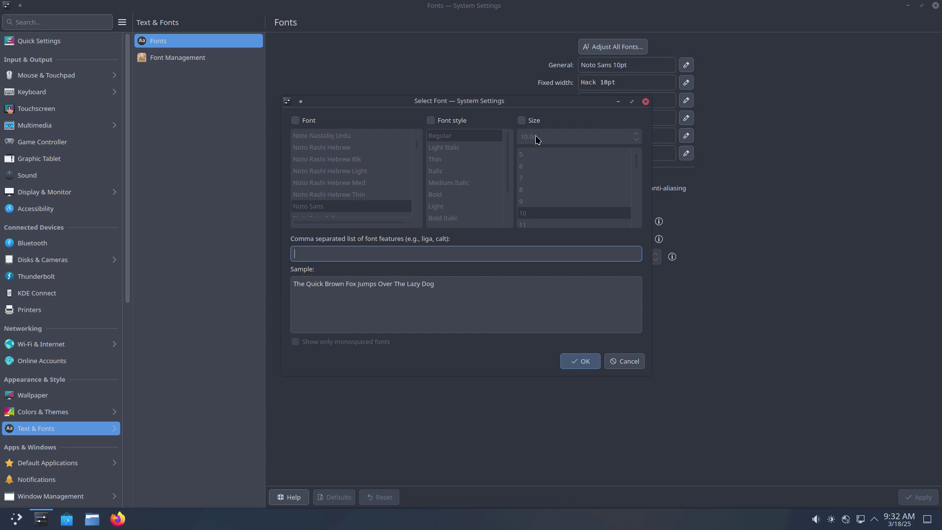
click(522, 120)
scroll(560, 206, down, 1)
click(539, 202)
click(593, 366)
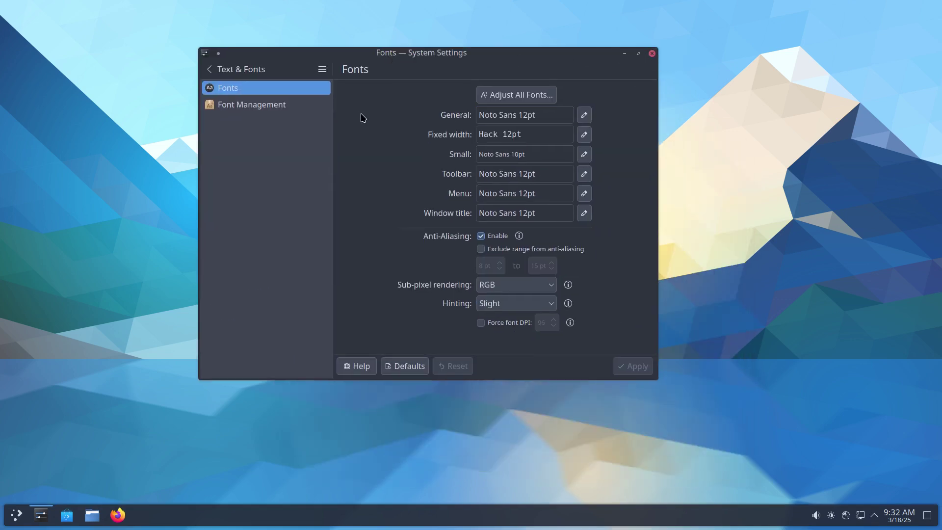
click(211, 76)
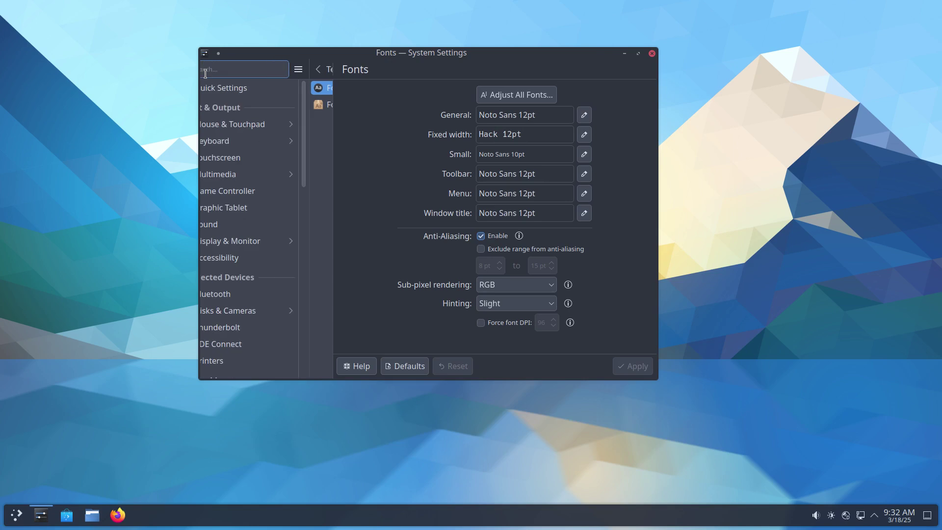
click(651, 54)
Enter panel edit mode and dock the taskbar panel on the right screen edge.
right_click(499, 519)
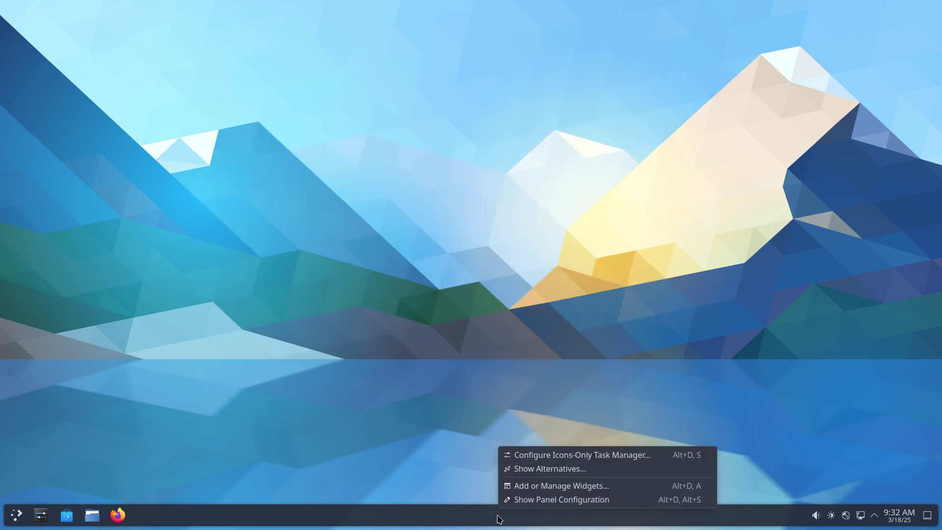
click(571, 500)
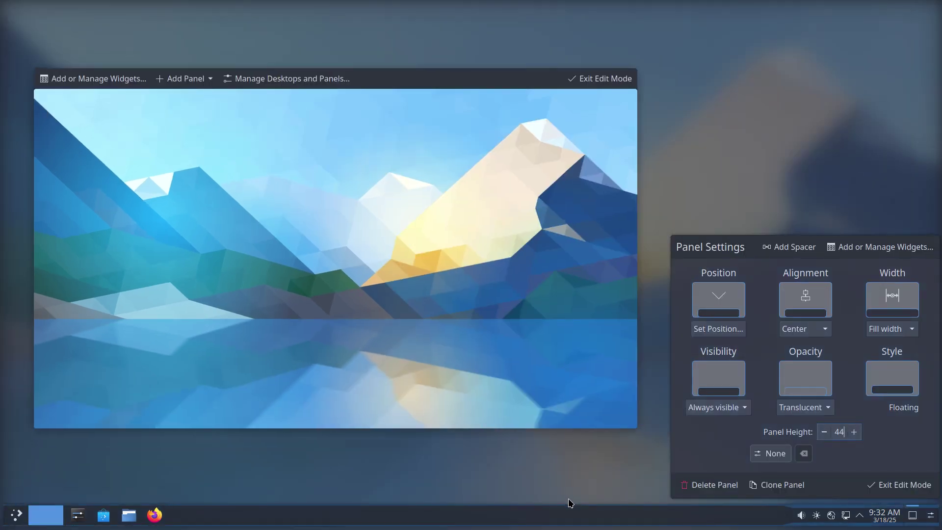
click(719, 297)
click(915, 267)
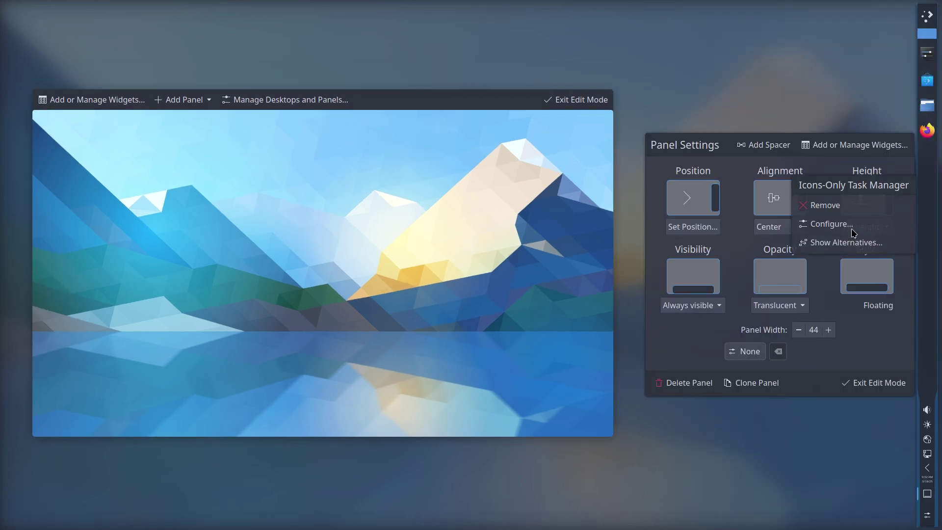
Try the floating toggle and set the right-edge panel's alignment to Top.
click(776, 202)
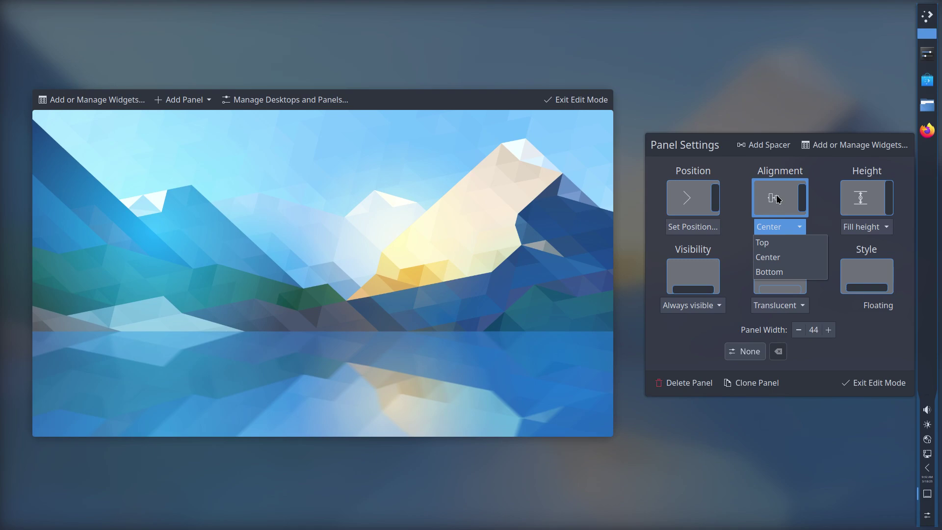
click(794, 262)
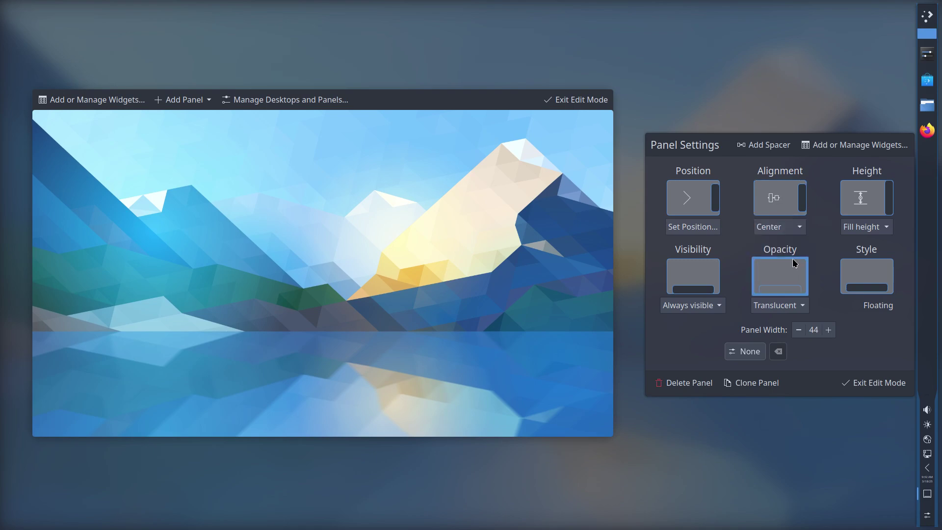
click(866, 277)
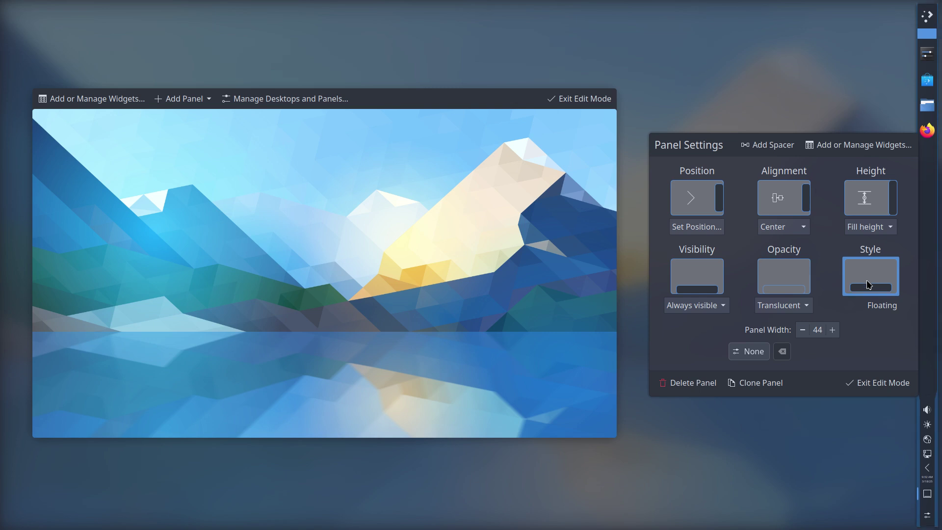
click(781, 196)
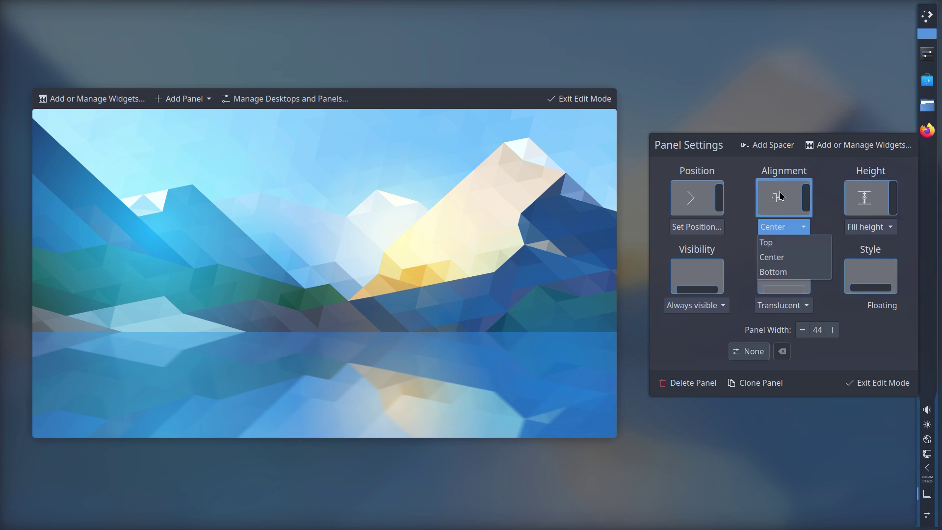
click(777, 246)
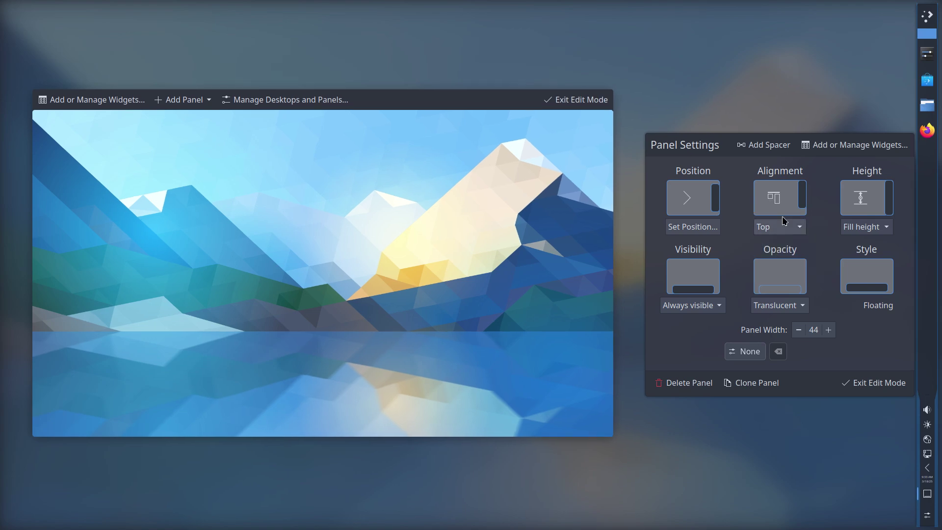
Move the panel to the top edge, centred, with Fit content width, and exit edit mode.
click(687, 197)
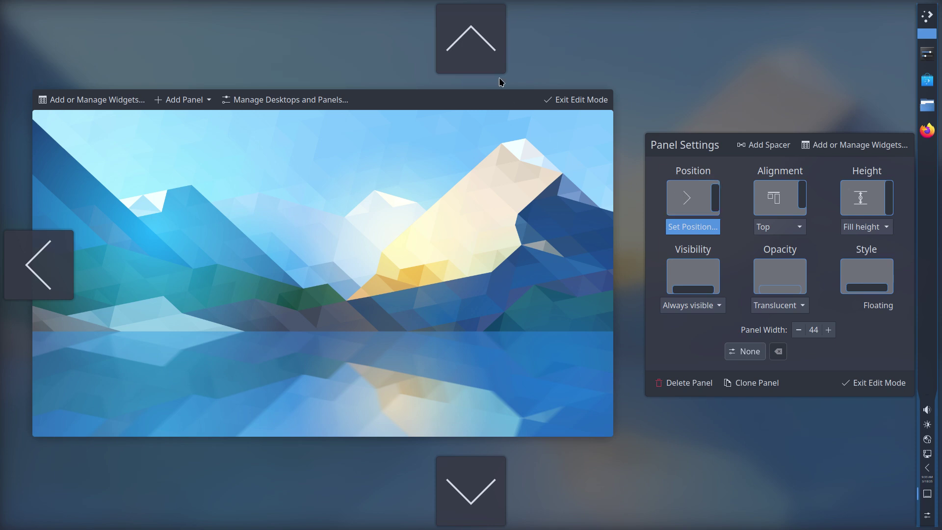
click(481, 52)
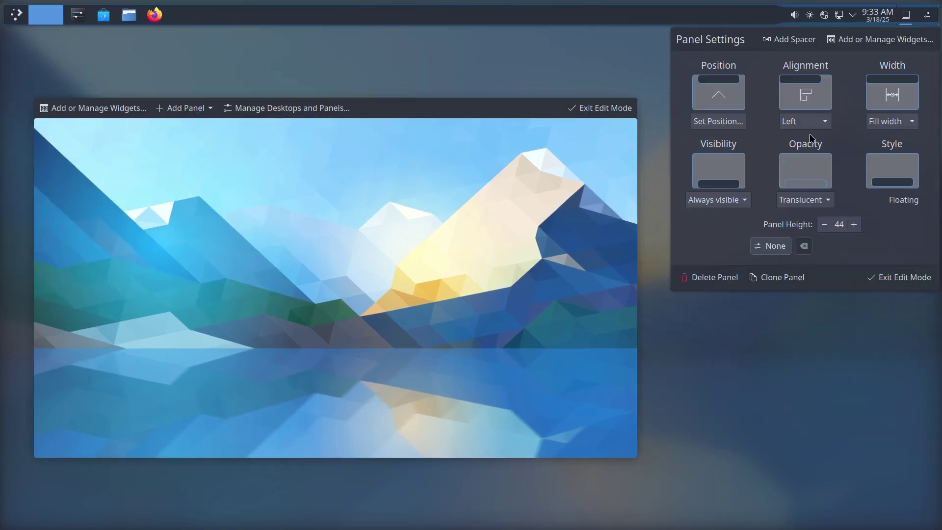
click(812, 96)
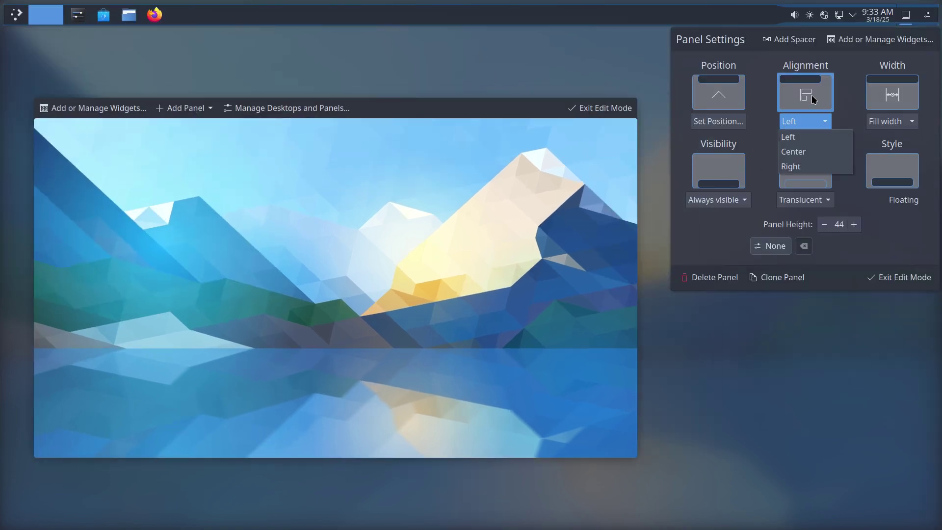
click(803, 151)
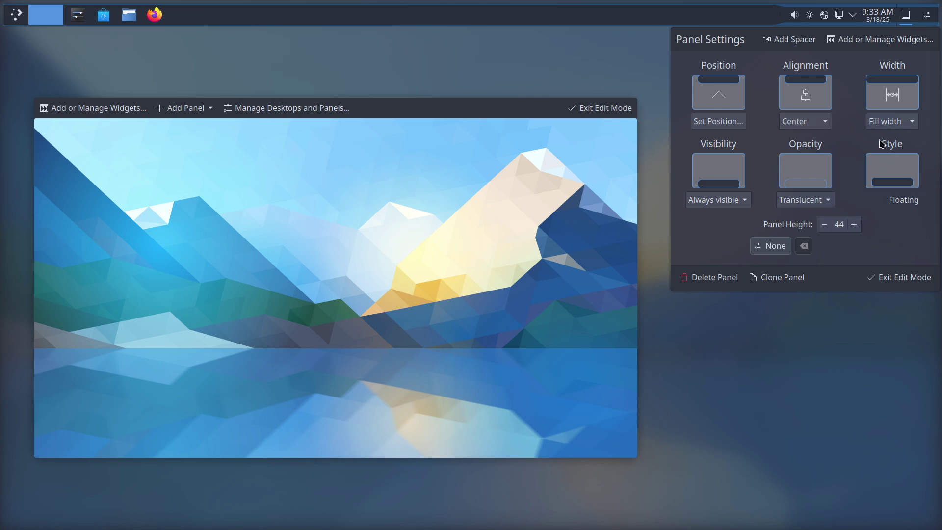
click(902, 123)
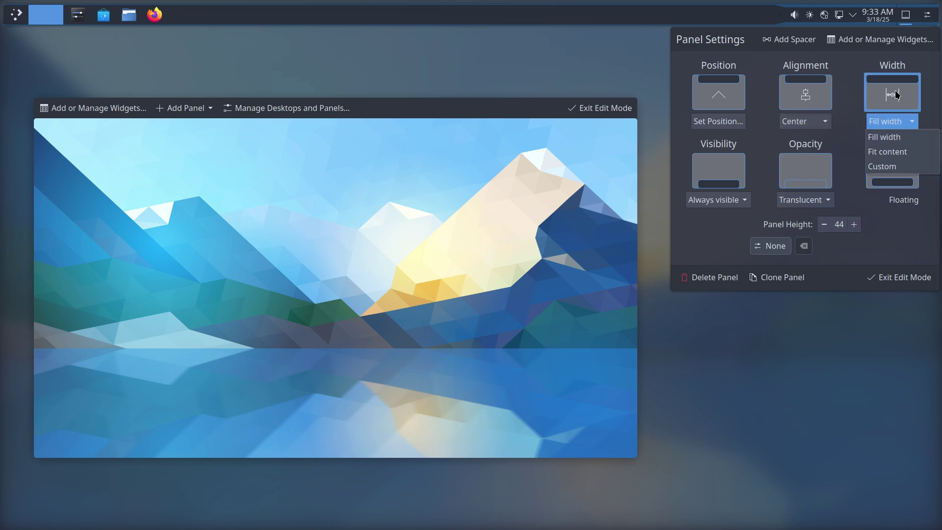
click(899, 157)
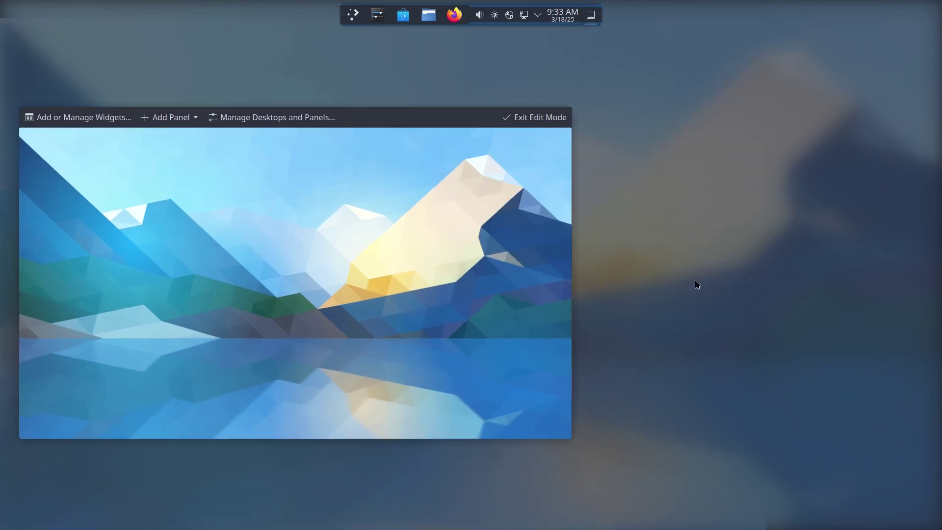
click(673, 278)
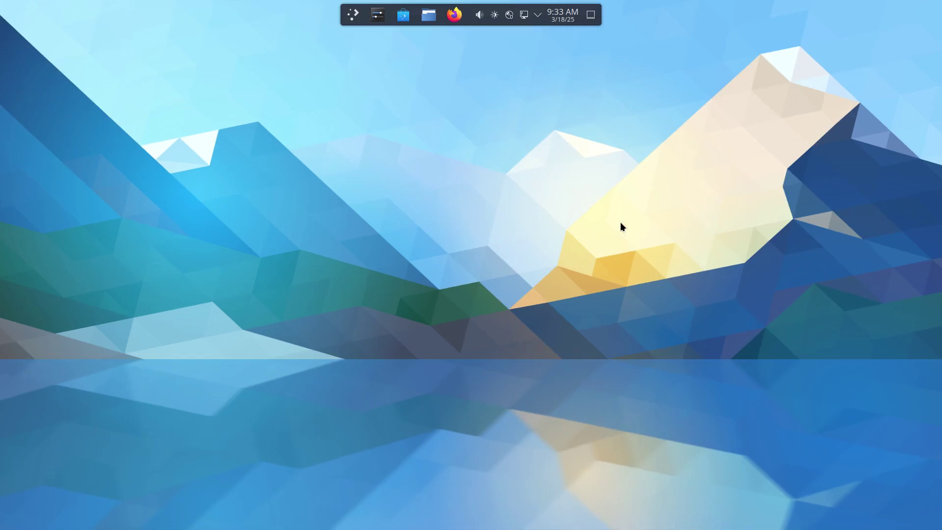
Launch Firefox from the application launcher and close its welcome window.
click(354, 15)
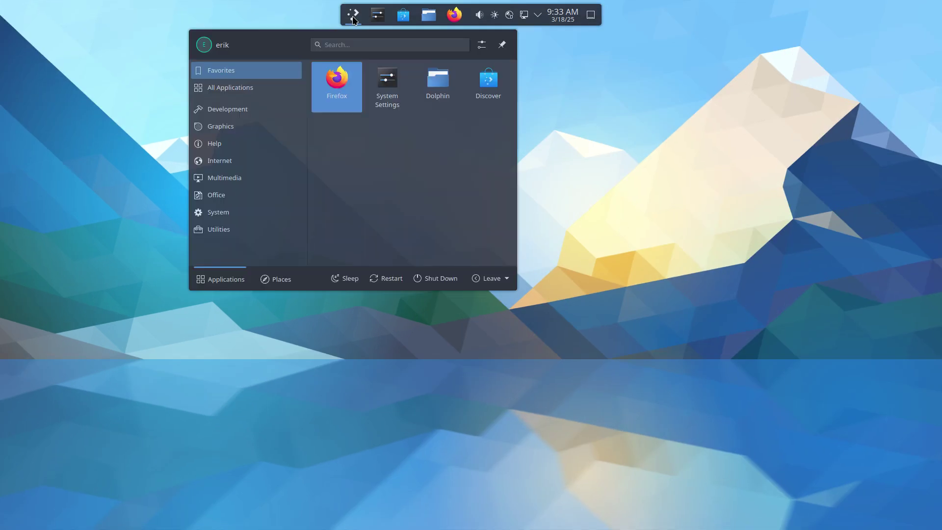
click(451, 20)
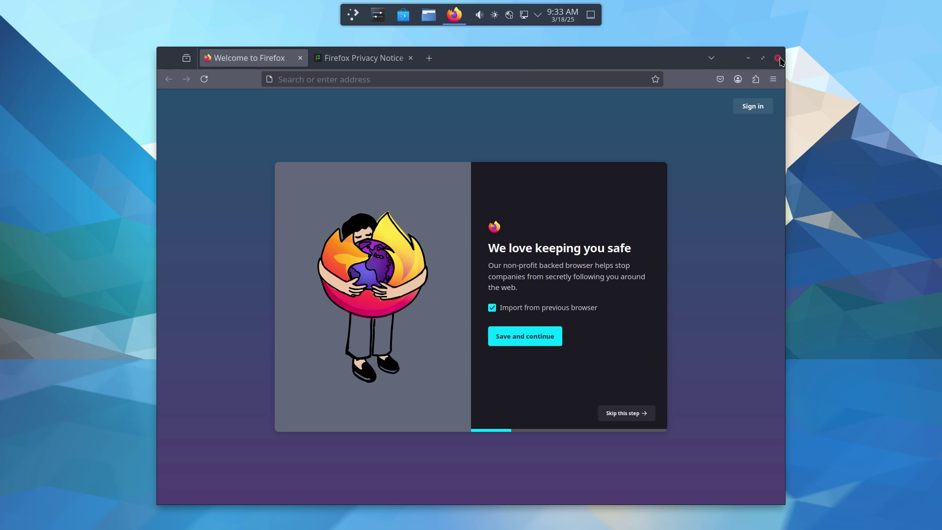
click(778, 58)
Launch Chromium by searching 'chr' and pin it to the Task Manager.
click(352, 17)
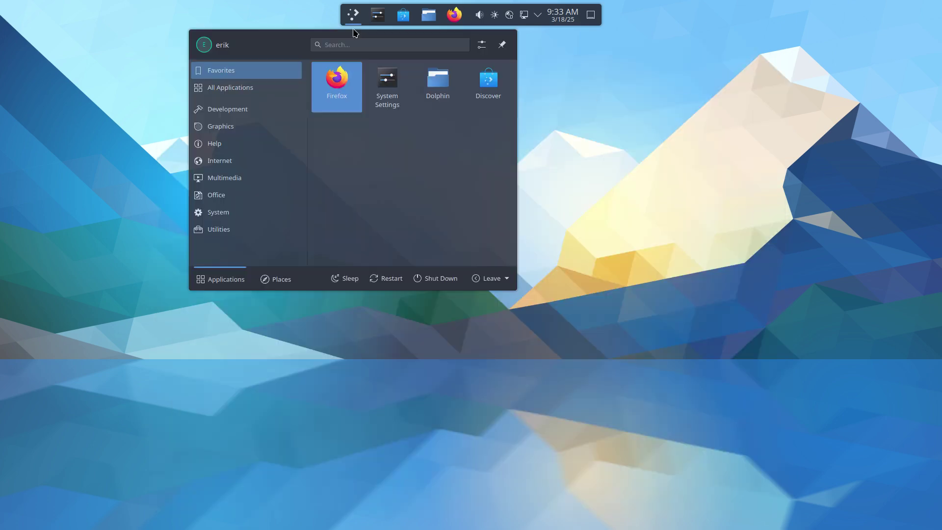
text(chr)
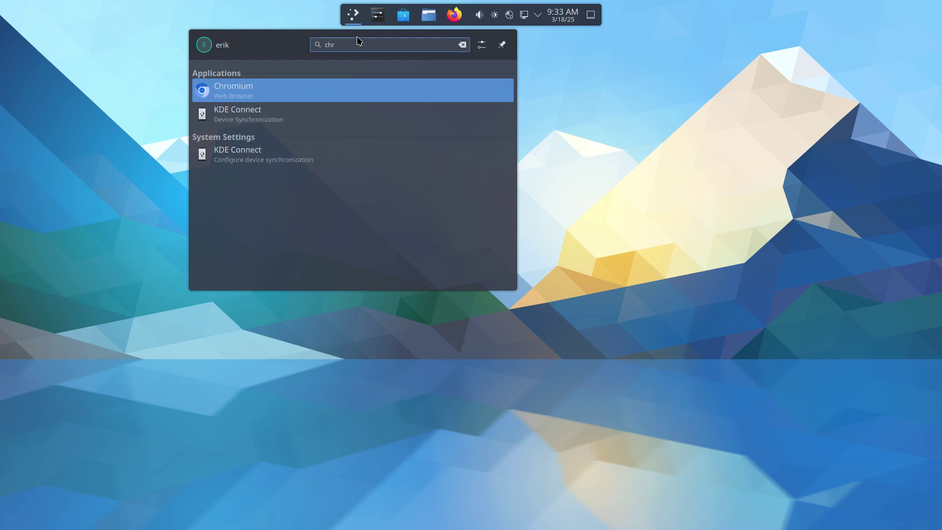
key(Return)
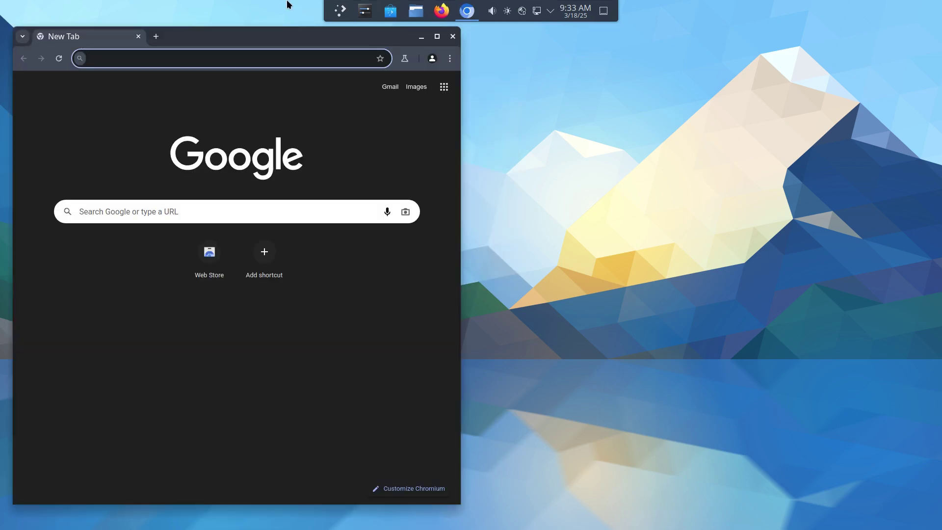
right_click(466, 14)
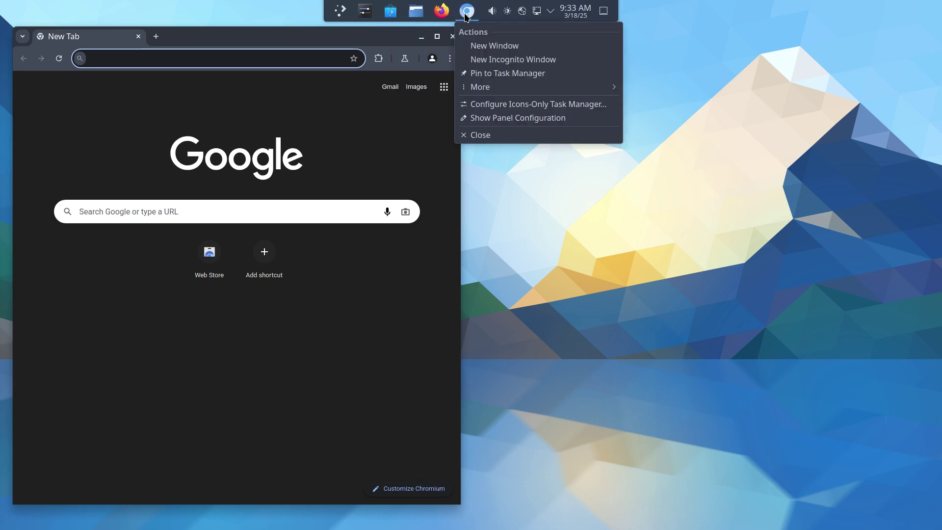
click(532, 73)
Close Chromium and browse the Desktop and Wallpaper settings pages, cancelling without changes.
click(453, 37)
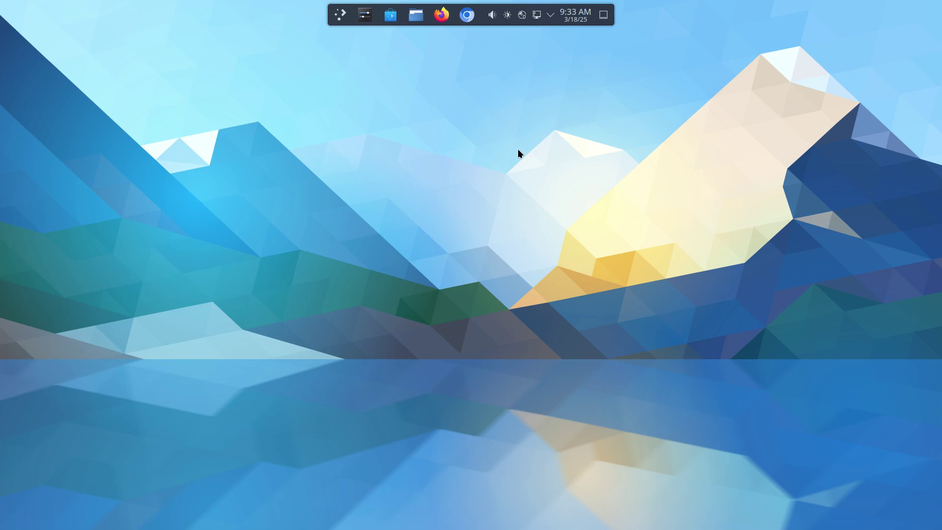
right_click(430, 144)
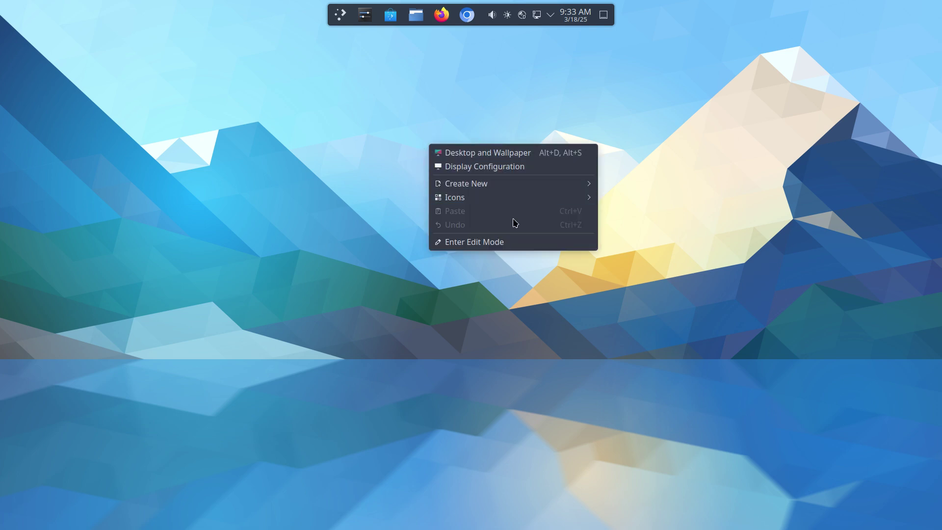
click(529, 157)
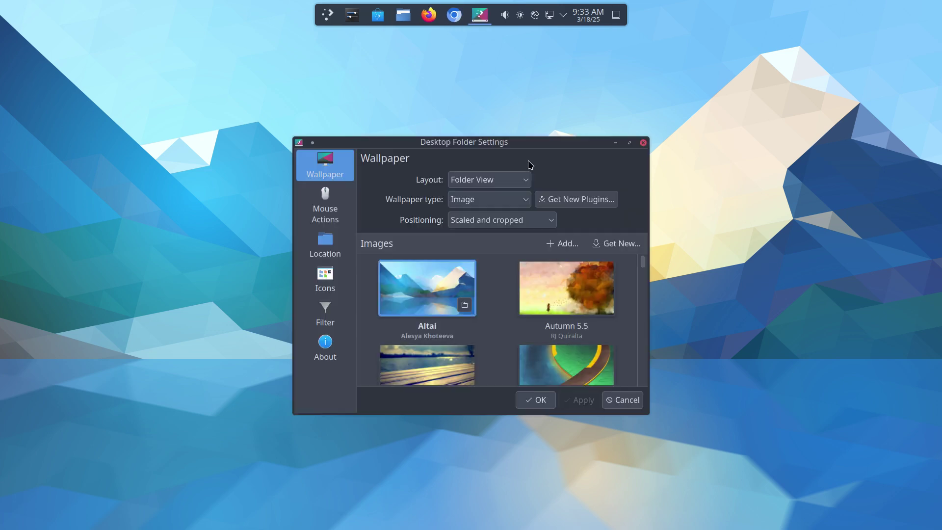
click(324, 206)
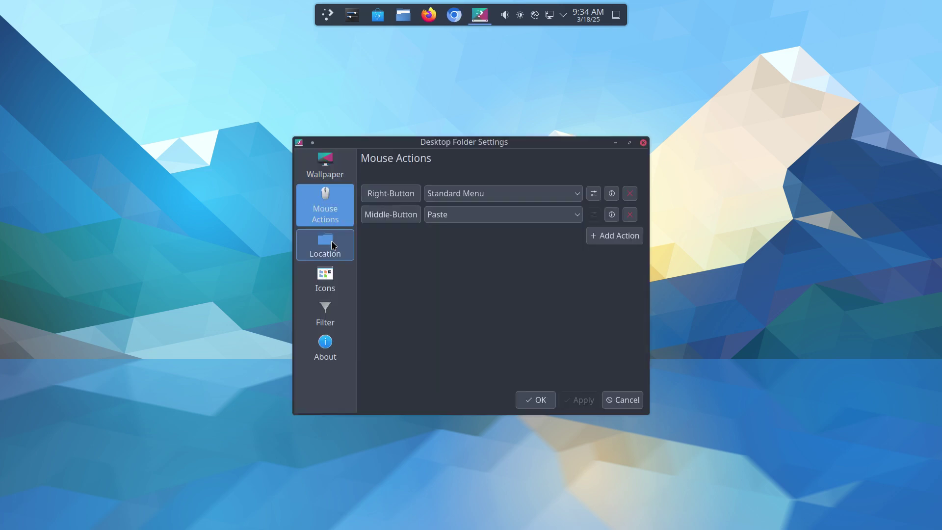
click(337, 260)
click(337, 281)
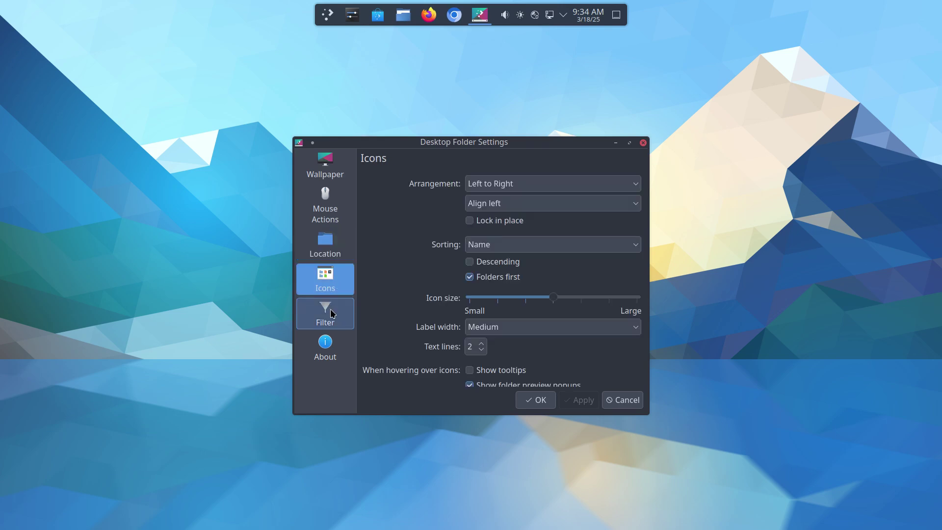
click(330, 333)
click(325, 346)
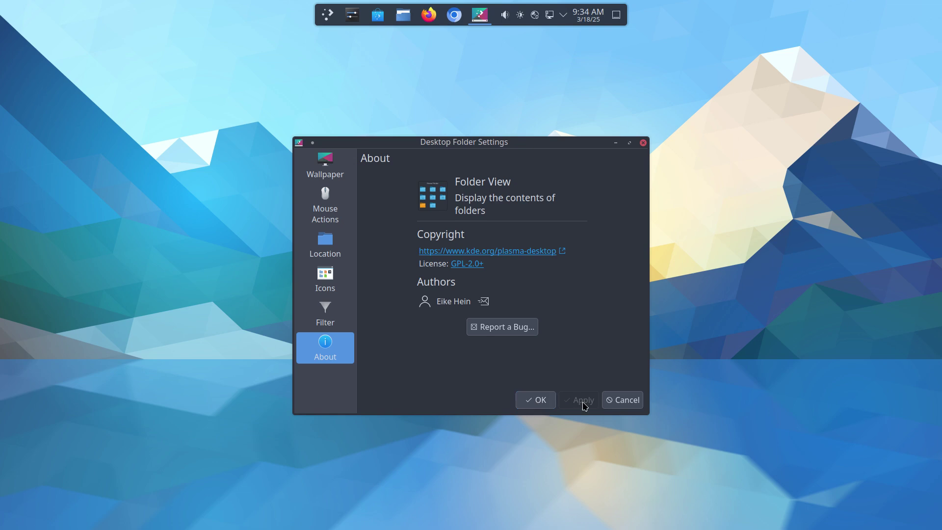
click(612, 404)
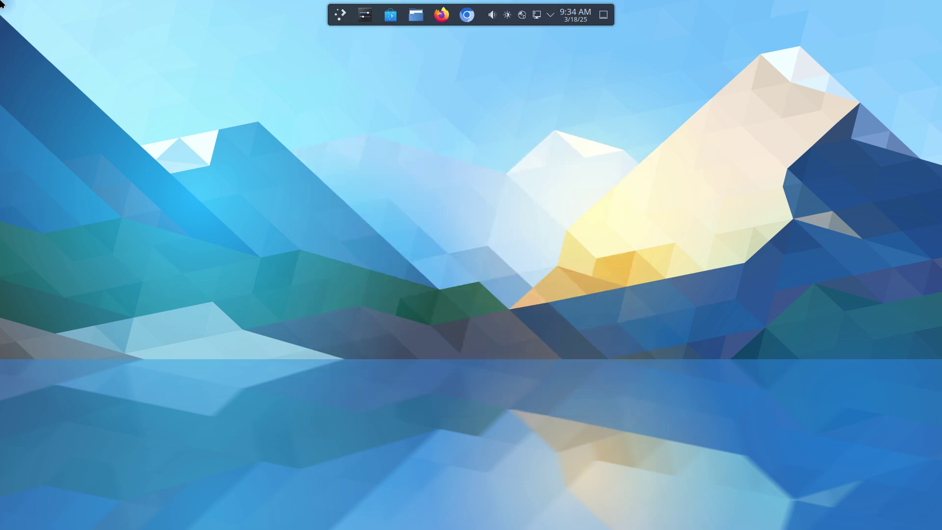
Look over Display Configuration without changes, then reopen the desktop context menu.
right_click(24, 7)
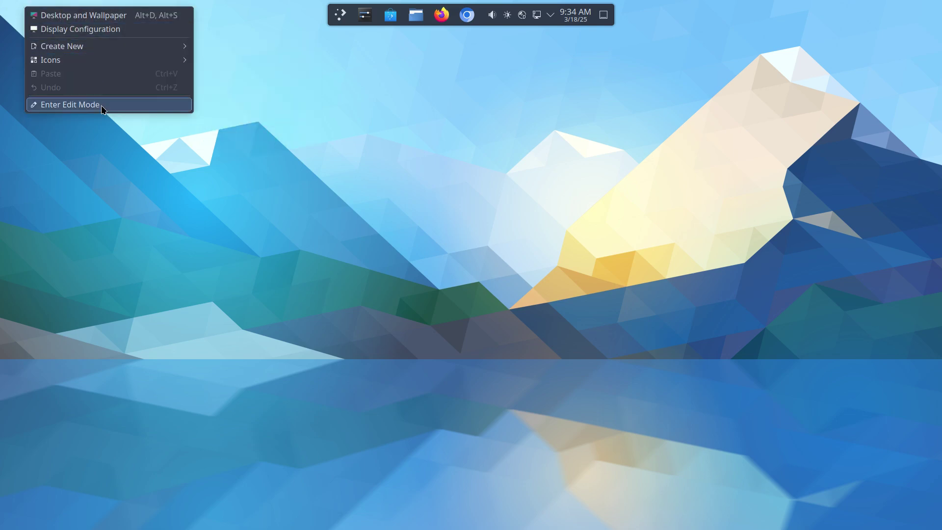
click(138, 29)
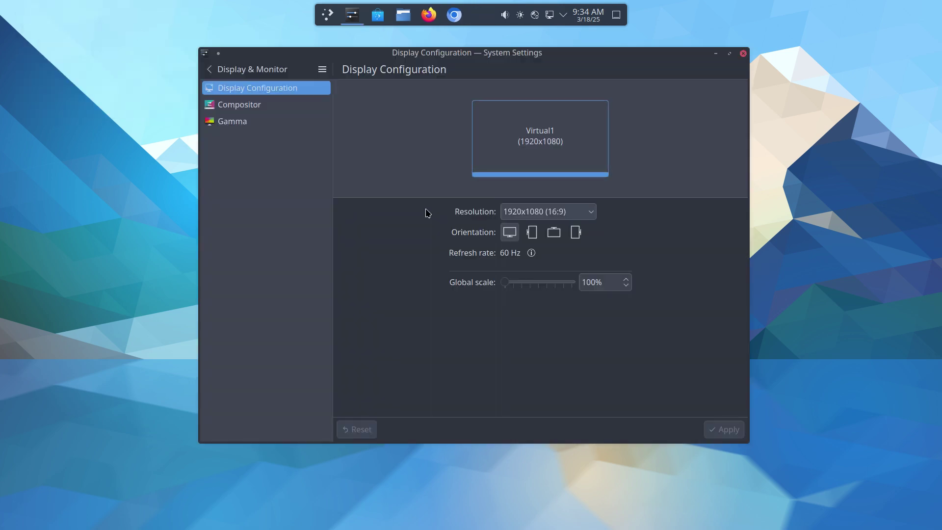
click(744, 54)
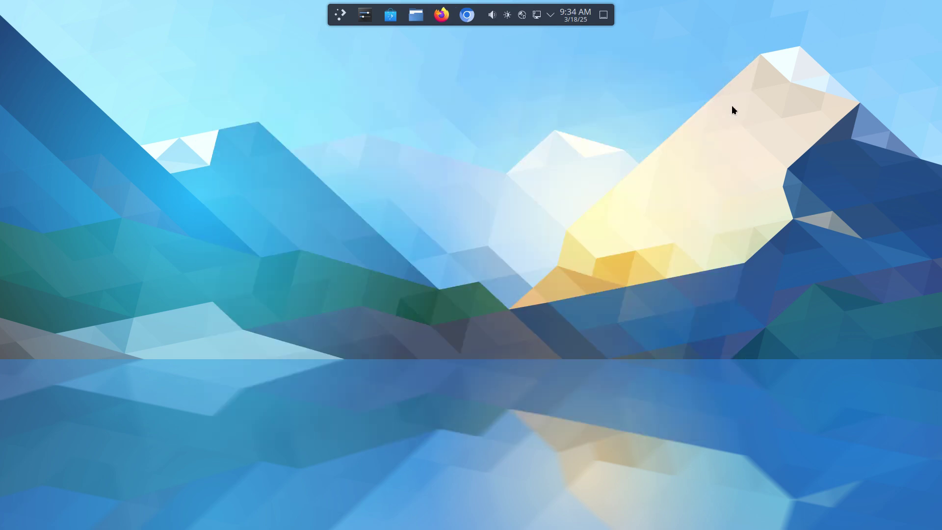
right_click(536, 268)
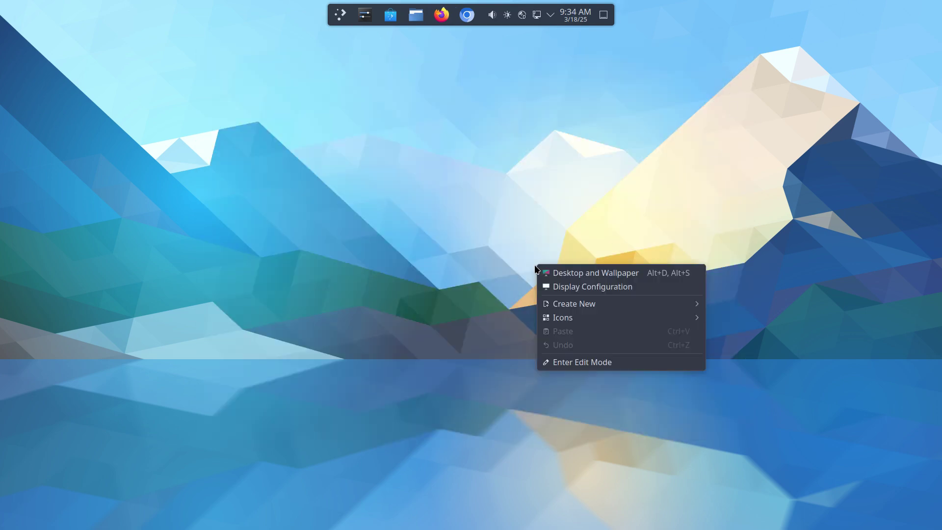
mouse_move(566, 309)
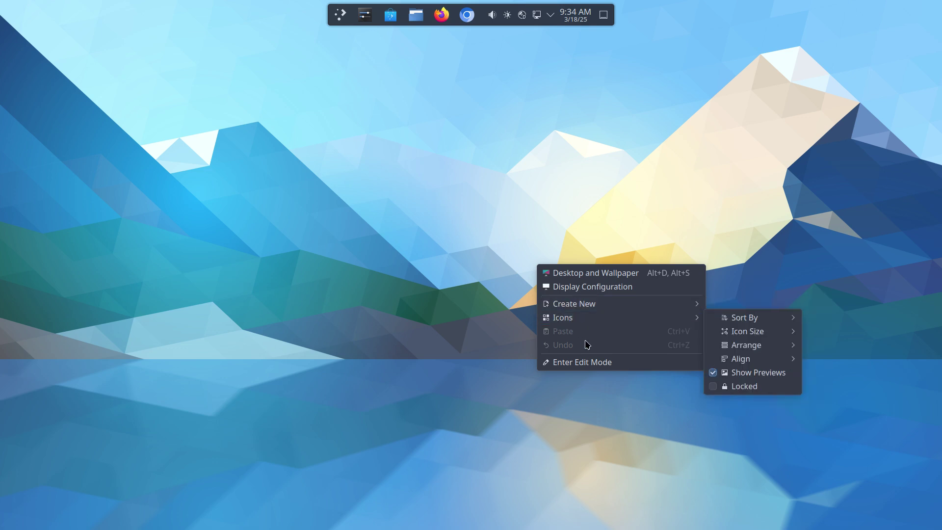
In desktop edit mode, drag an Analog Clock widget onto the desktop, then exit edit mode.
click(590, 364)
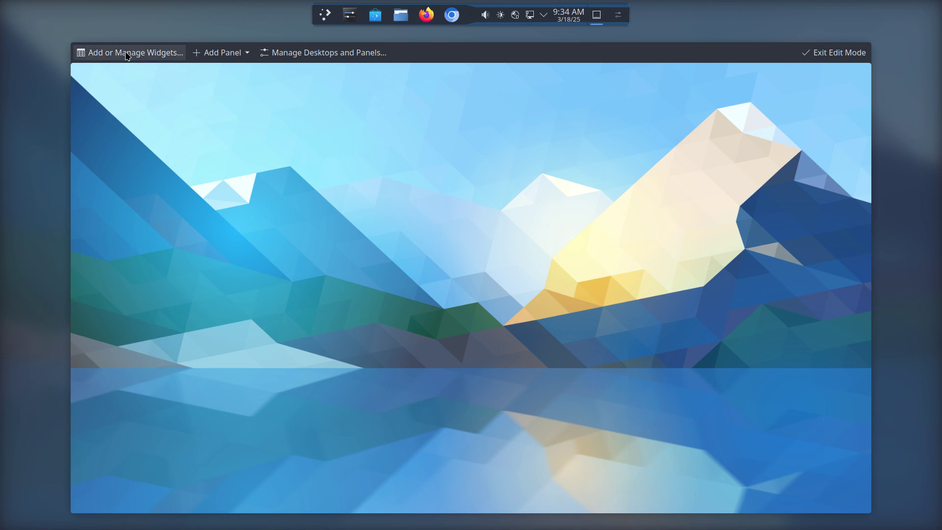
click(243, 55)
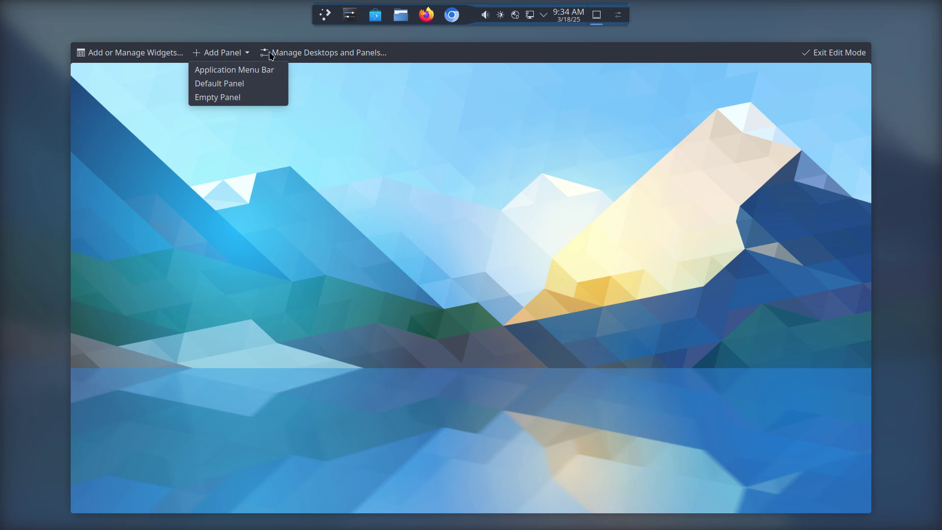
click(145, 55)
click(145, 55)
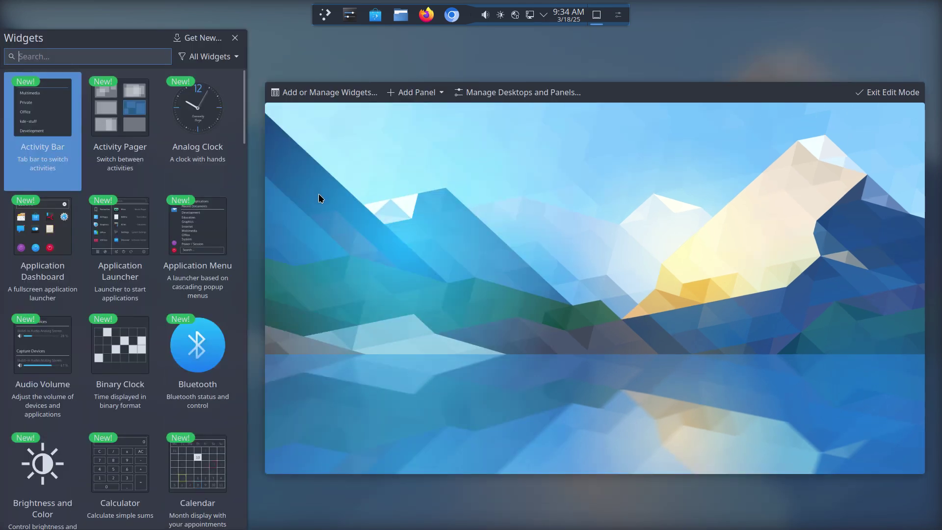
drag(197, 108, 780, 162)
key(Escape)
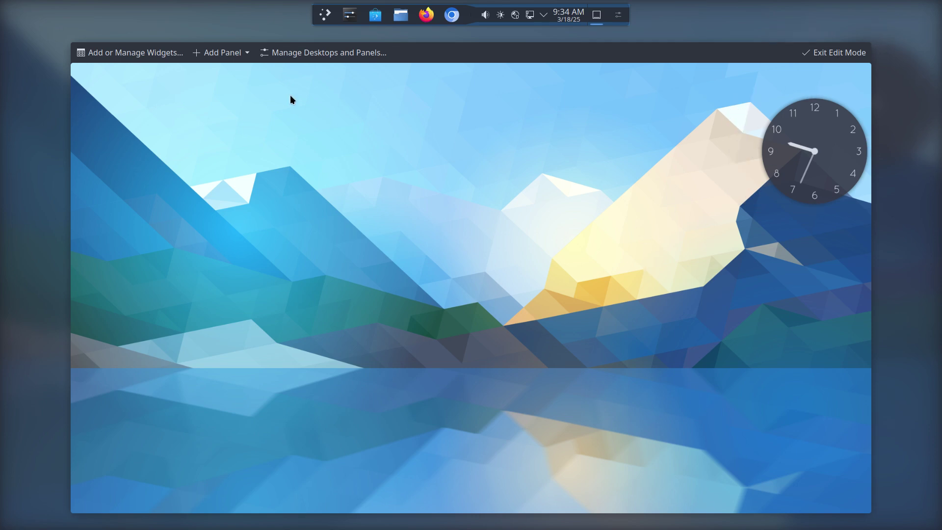
click(820, 52)
Move the analog clock to the bottom-right corner and resize it to a small size.
click(878, 85)
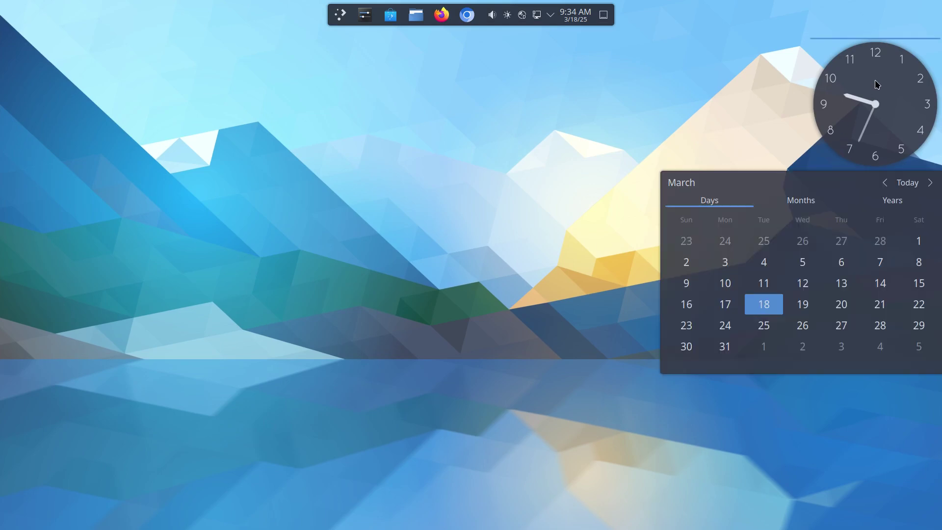
drag(877, 84, 875, 82)
click(873, 86)
drag(871, 80, 871, 83)
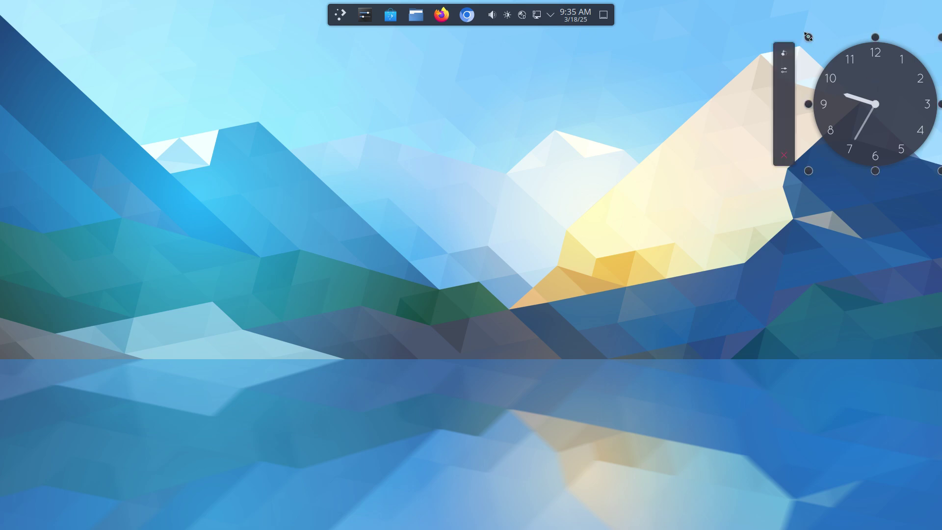
drag(807, 36, 887, 488)
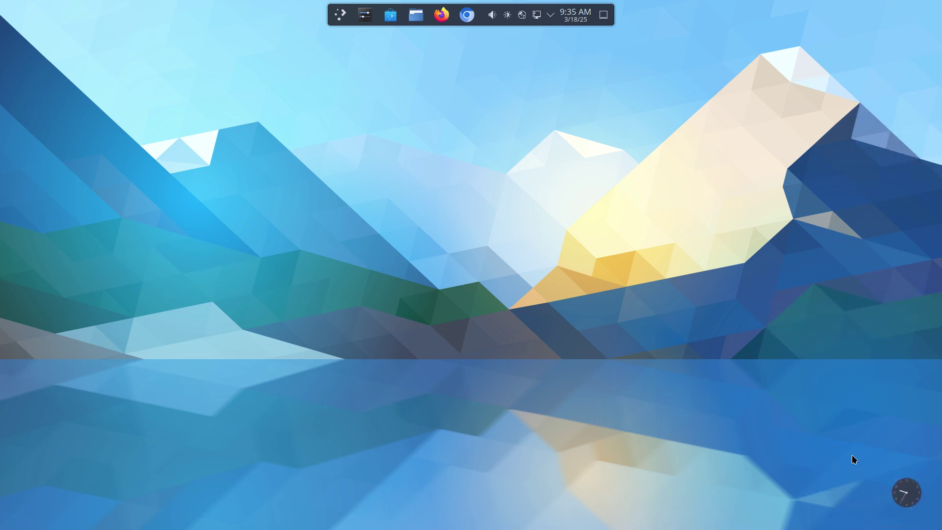
mouse_move(906, 500)
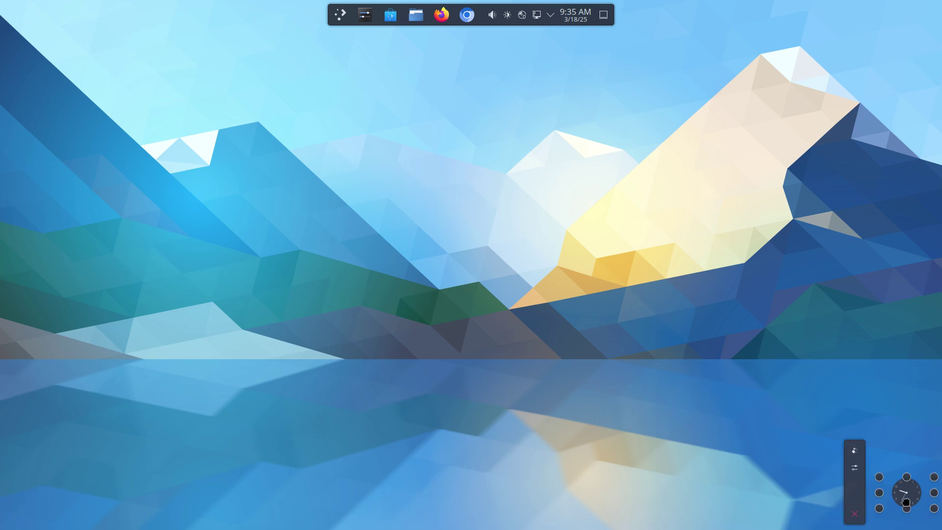
drag(880, 477, 848, 346)
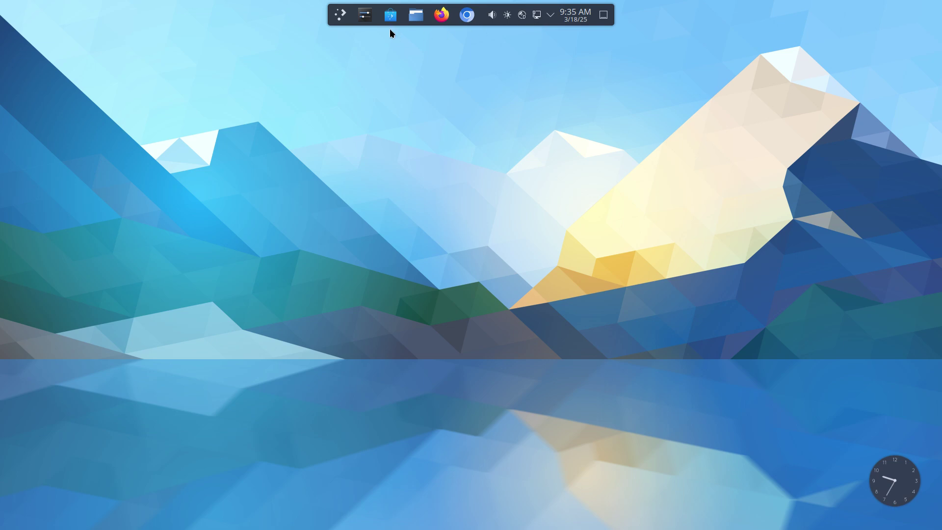
right_click(351, 21)
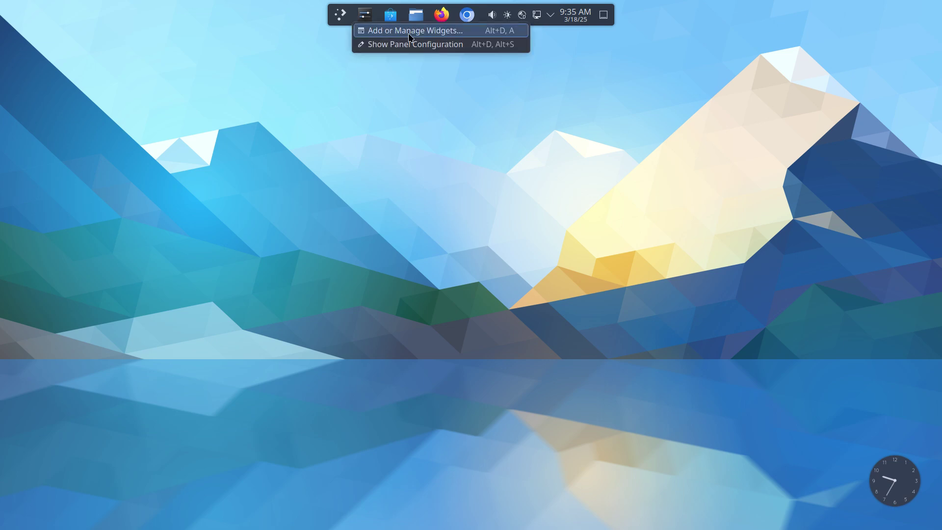
click(442, 31)
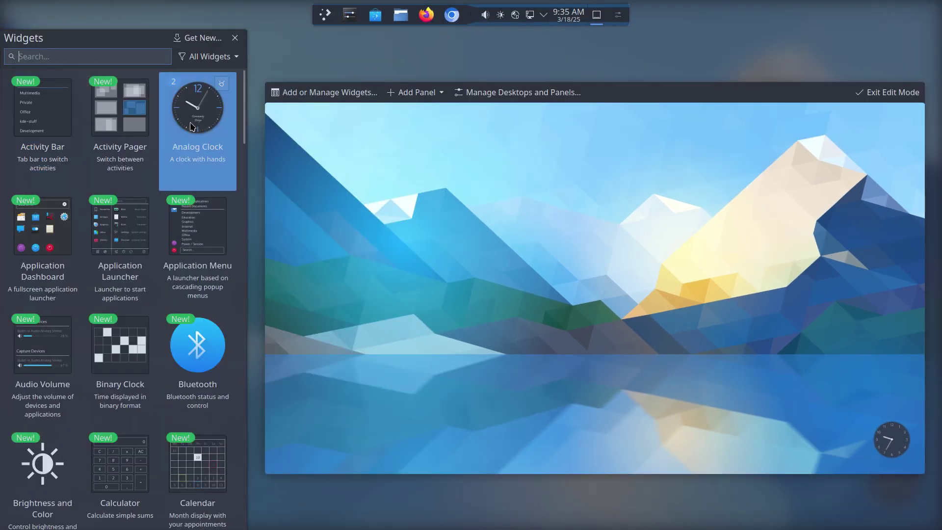
drag(208, 112, 486, 16)
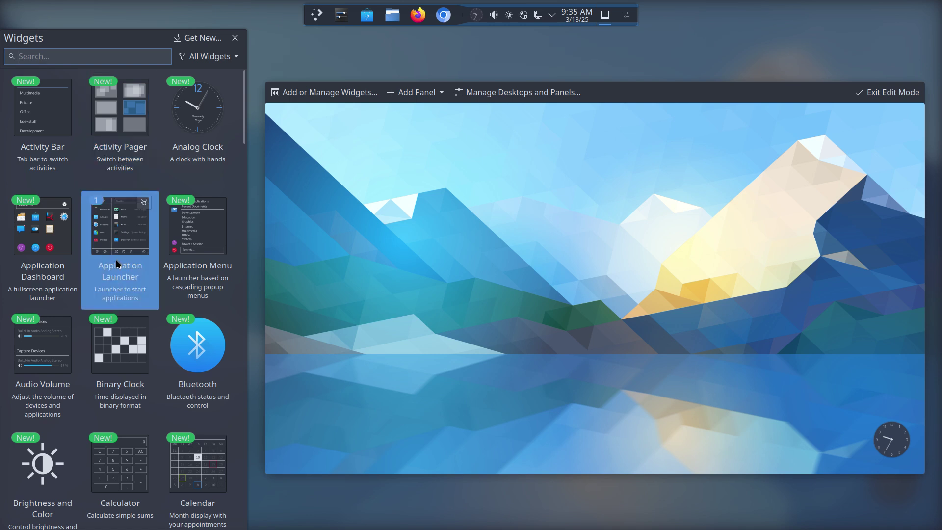
text(cpu)
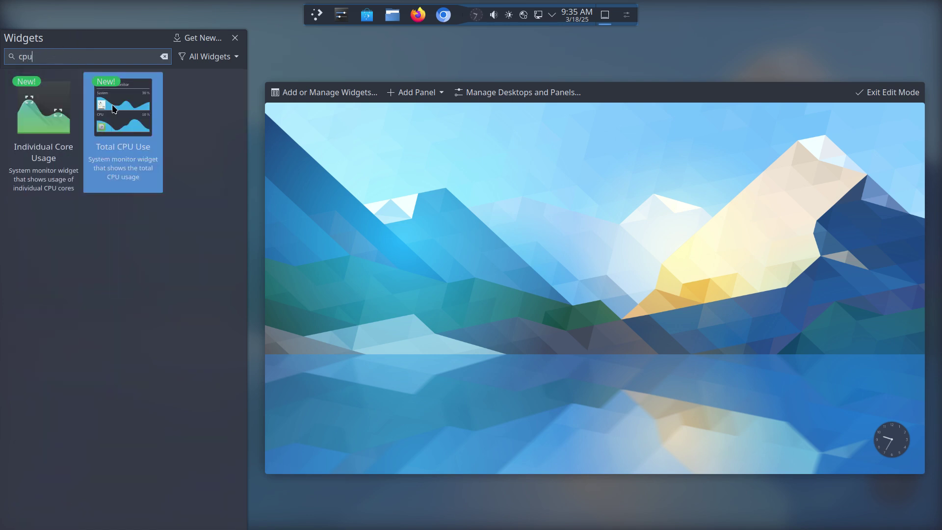
drag(34, 120, 466, 24)
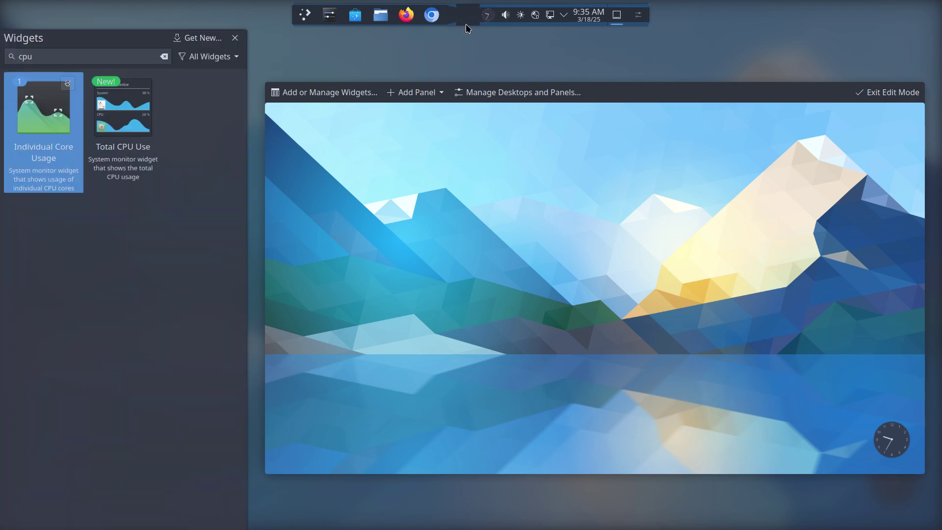
click(903, 93)
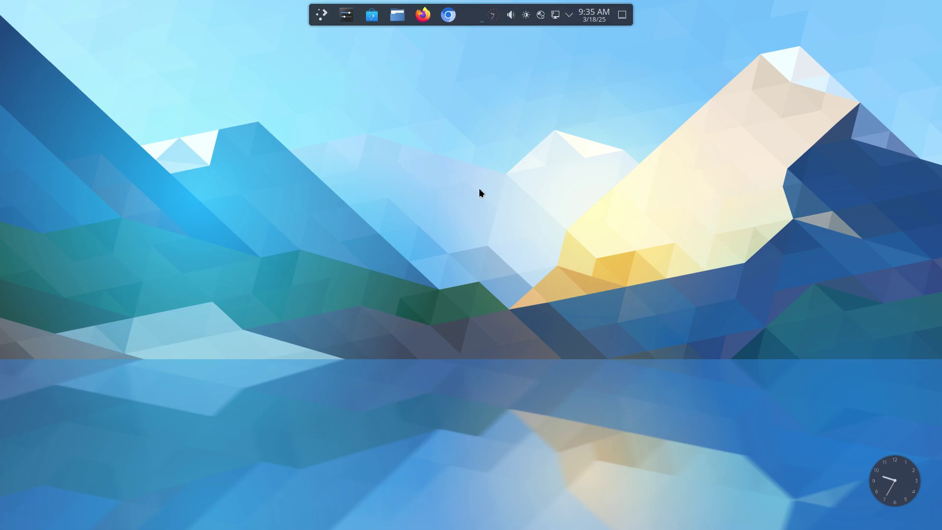
key(ctrl+alt+t)
text(bto)
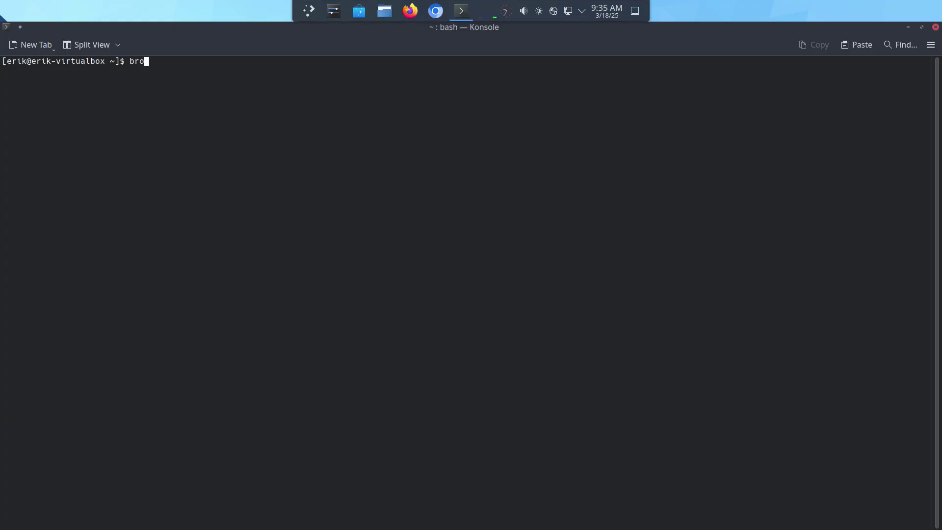
key(BackSpace)
key(BackSpace)
text(top)
key(Return)
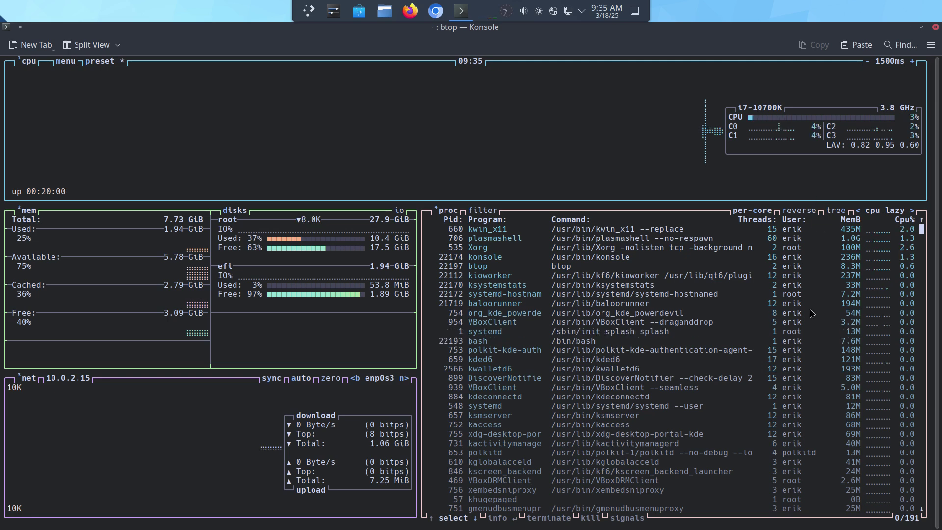
key(super+q)
click(490, 285)
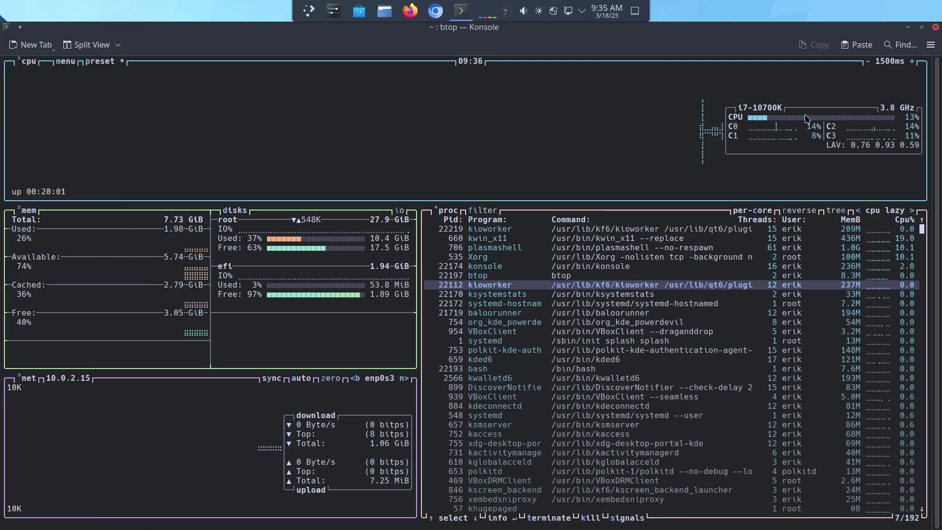
click(936, 27)
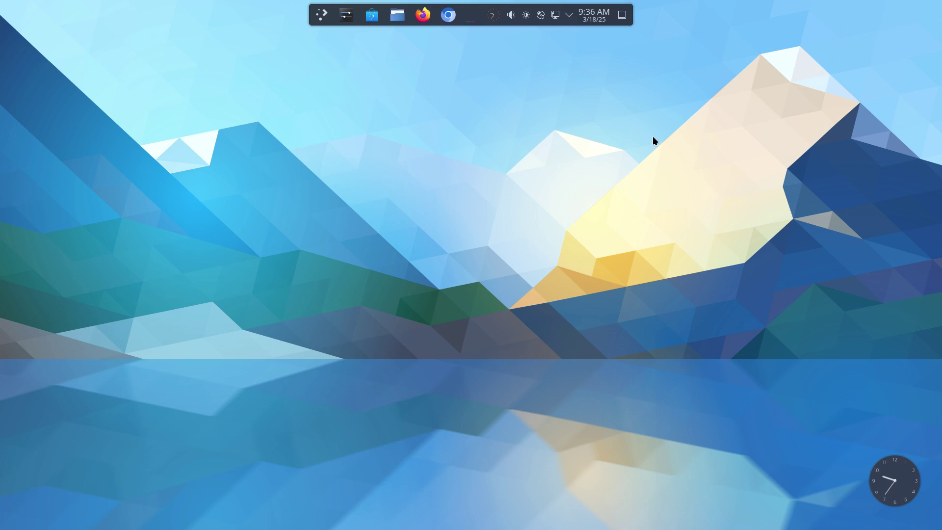
Open a Konsole terminal, run get-chadwm and confirm the sudo password.
click(316, 19)
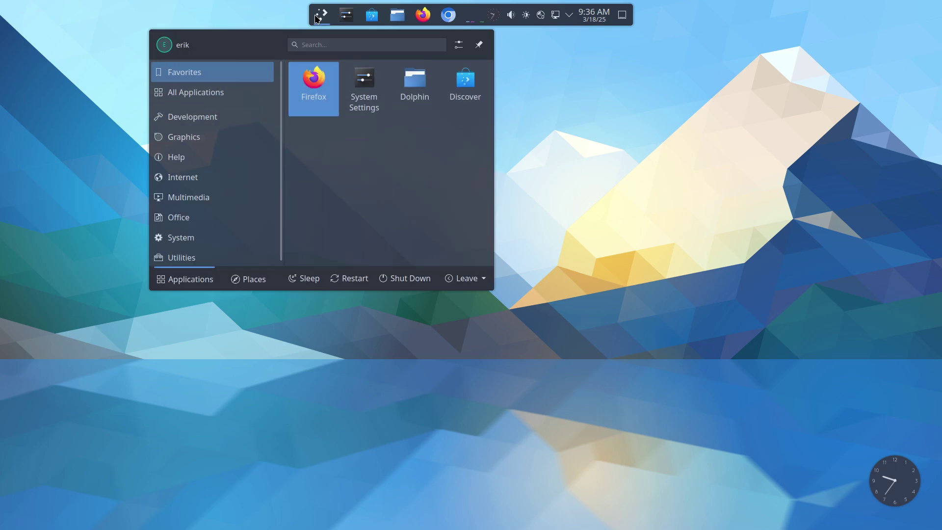
click(316, 18)
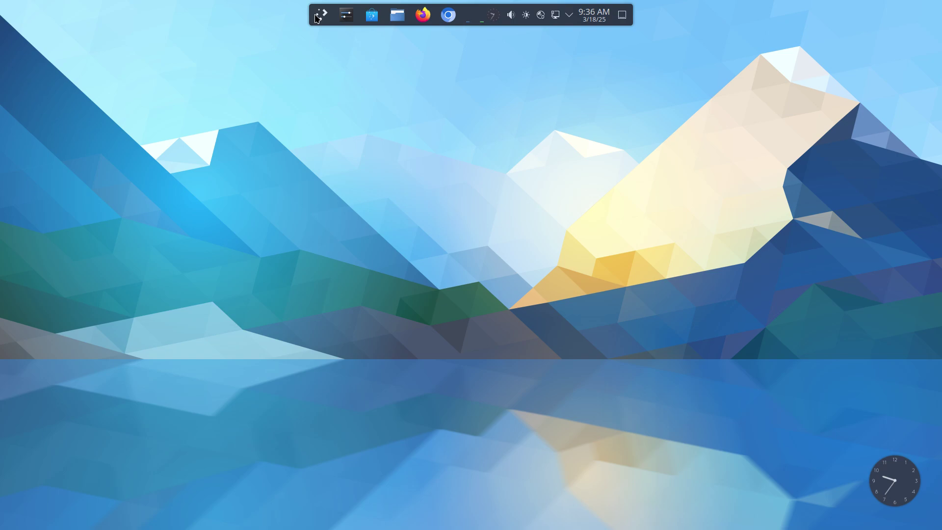
key(ctrl+alt+t)
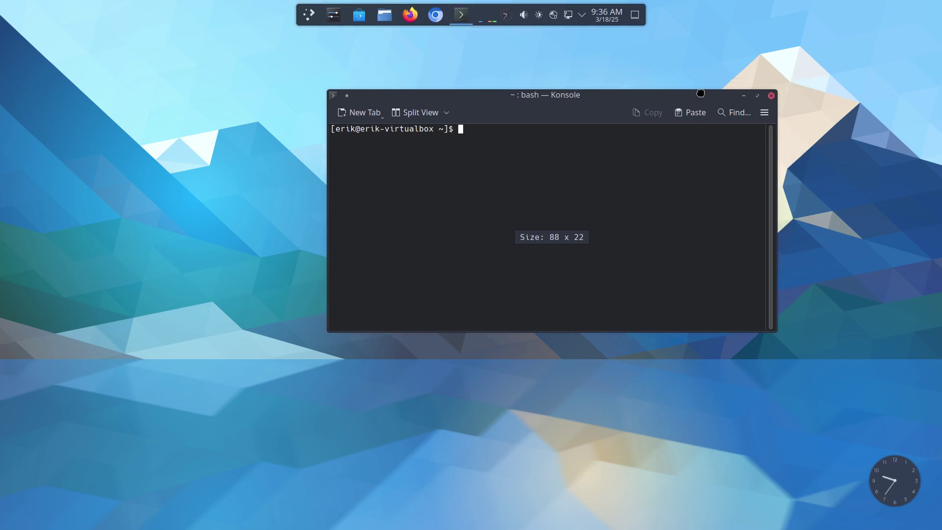
text(get-chadwm)
key(Return)
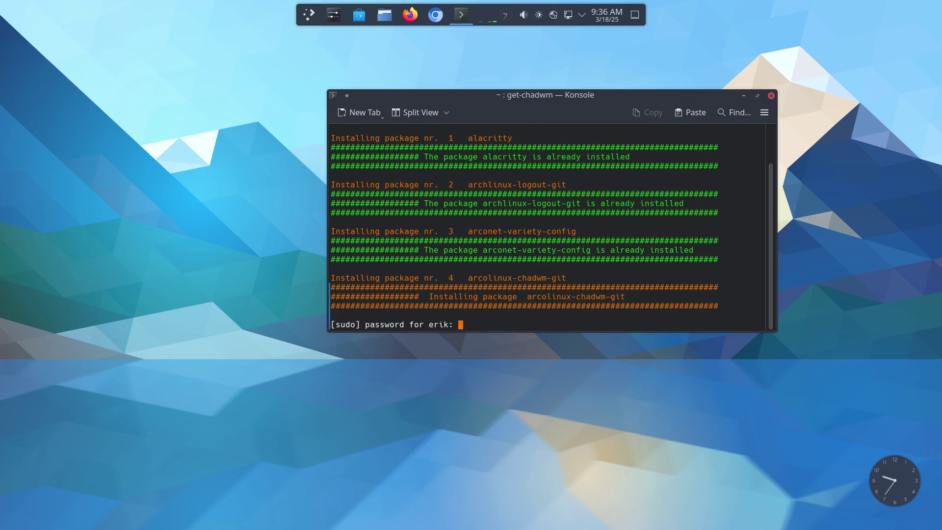
key(Return)
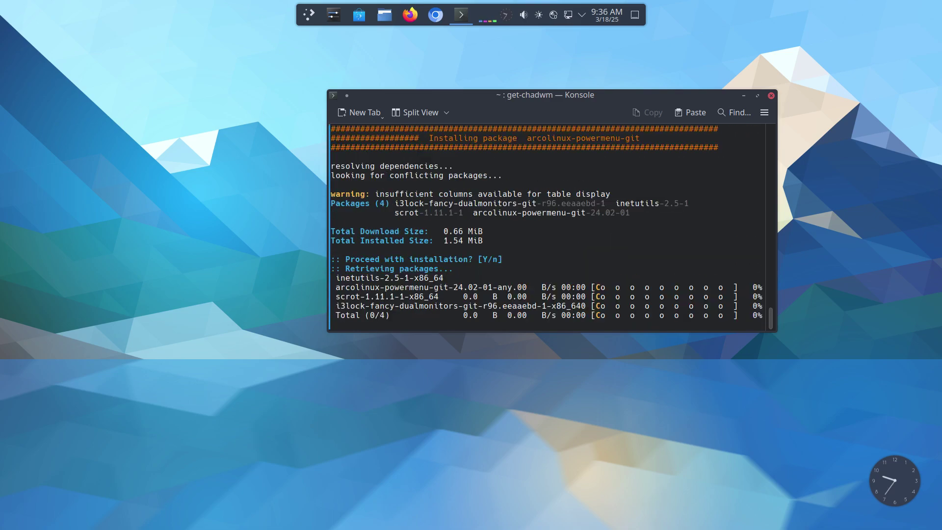
click(327, 15)
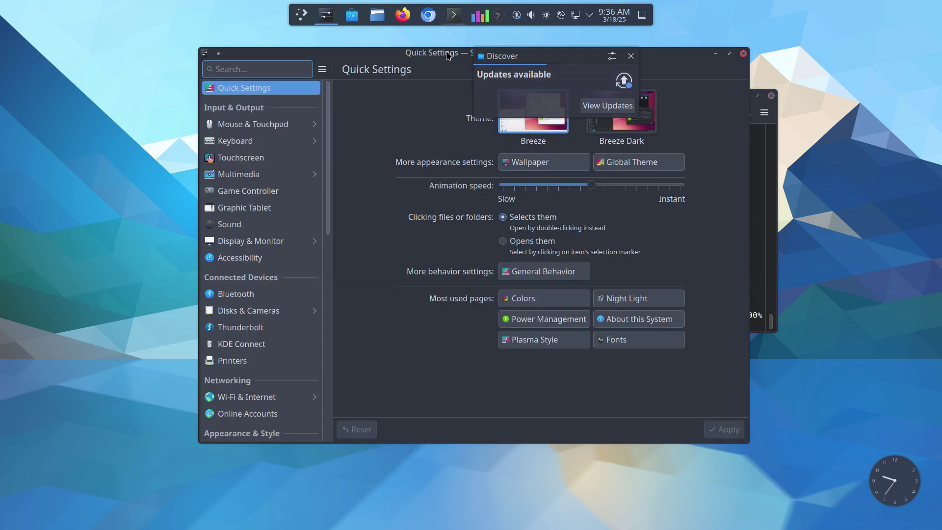
double_click(451, 54)
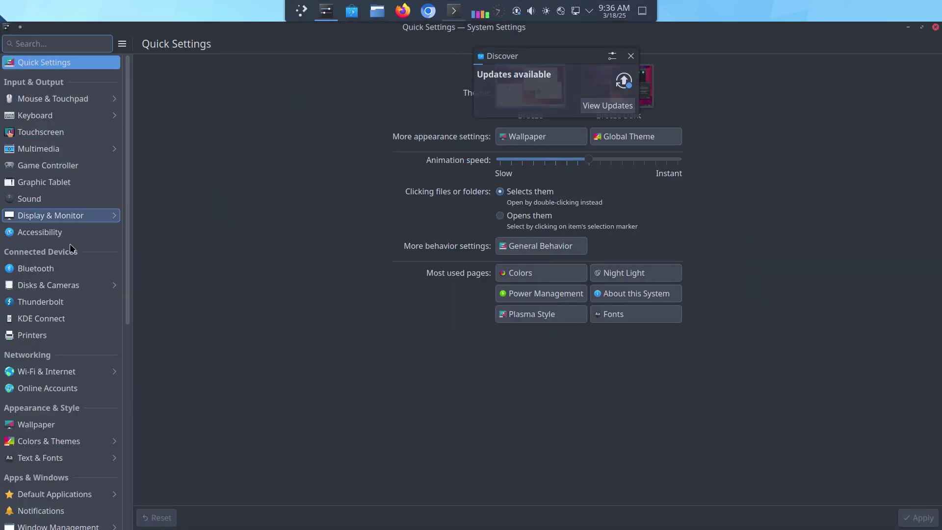
scroll(59, 505, down, 1)
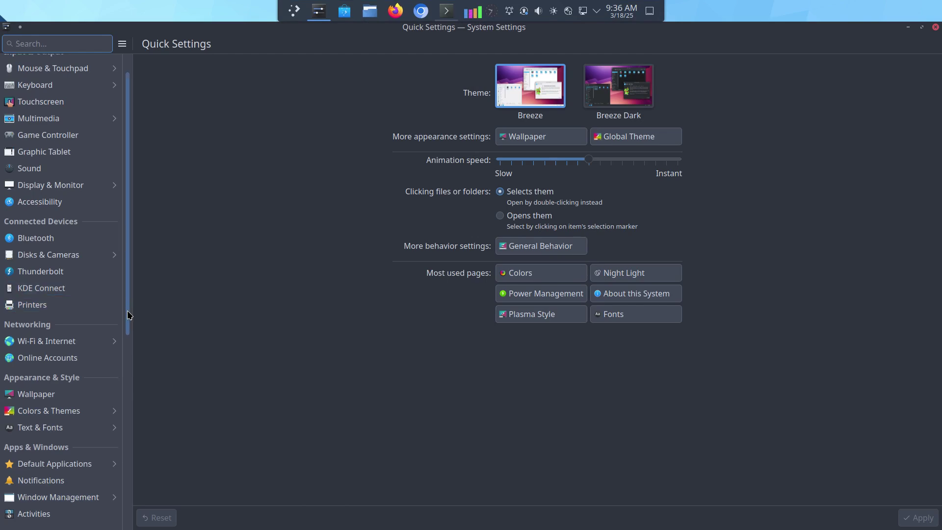
drag(128, 317, 127, 512)
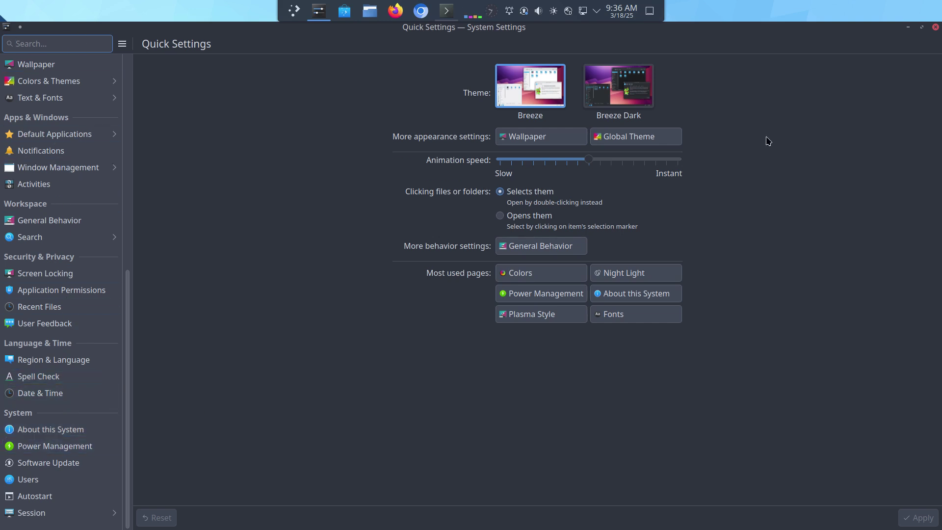
click(936, 28)
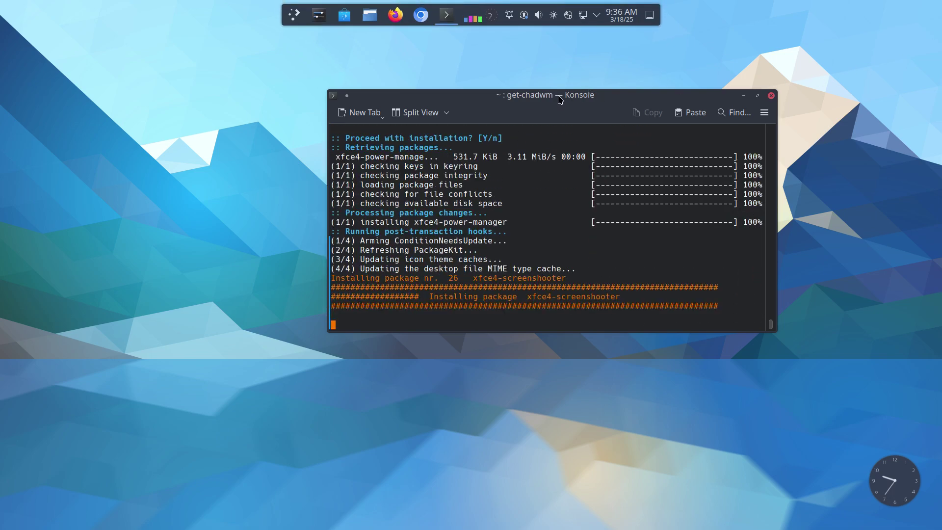
Move the Konsole window aside and wait for the ChadWM install to finish.
drag(560, 100, 633, 102)
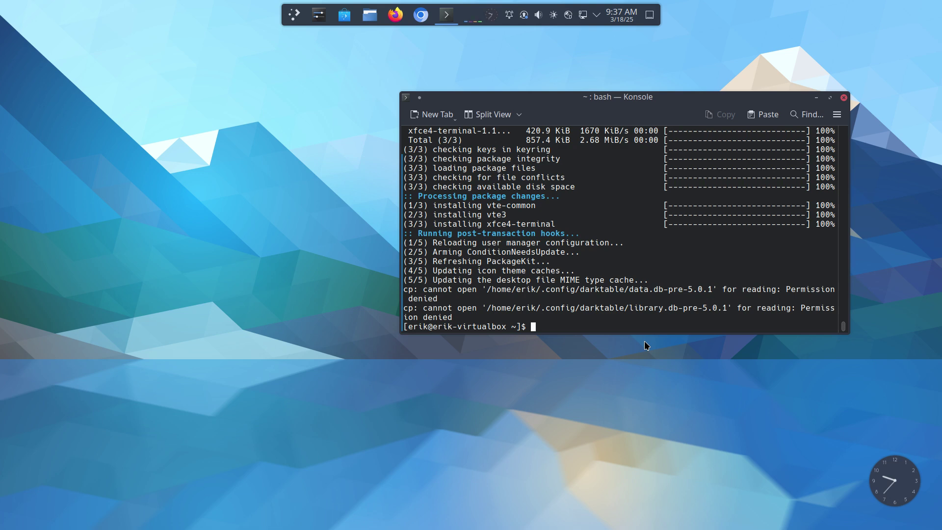
key(Tab)
key(Tab)
text(sx)
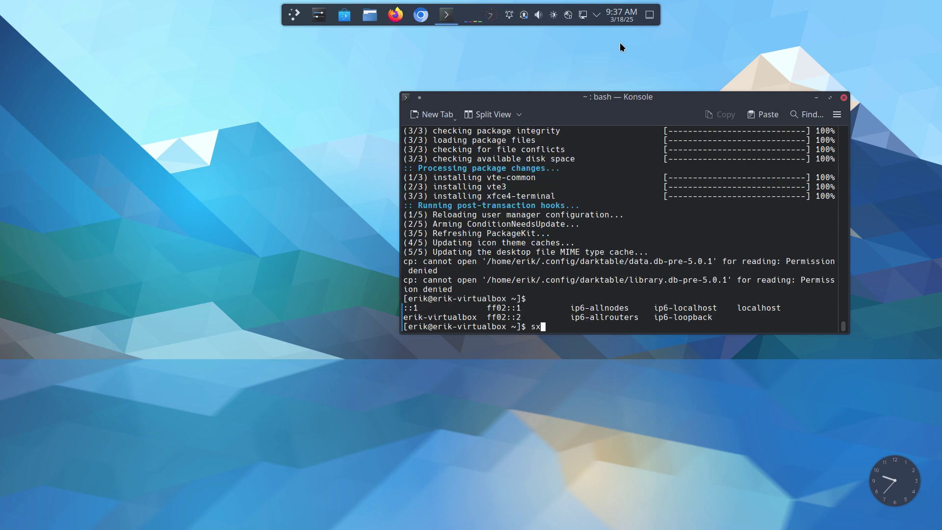
Log out of the Plasma session via the launcher's Leave options.
click(294, 14)
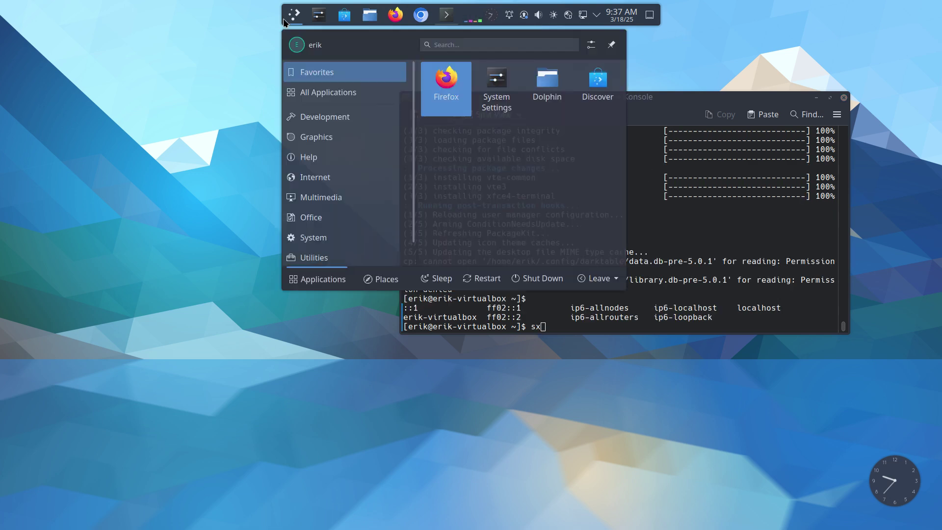
click(604, 278)
click(583, 310)
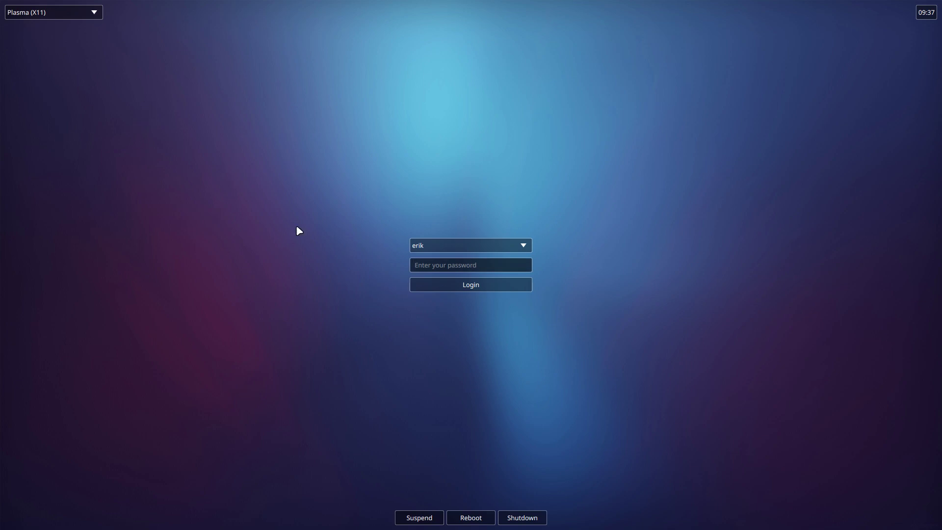
Select the Chadwm session on the SDDM screen and log in with the account password.
click(82, 13)
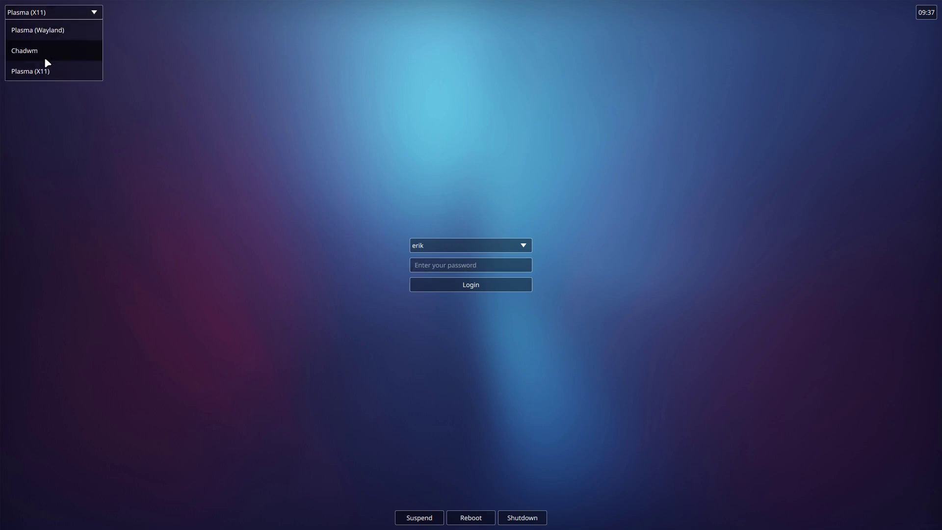
click(30, 51)
click(427, 268)
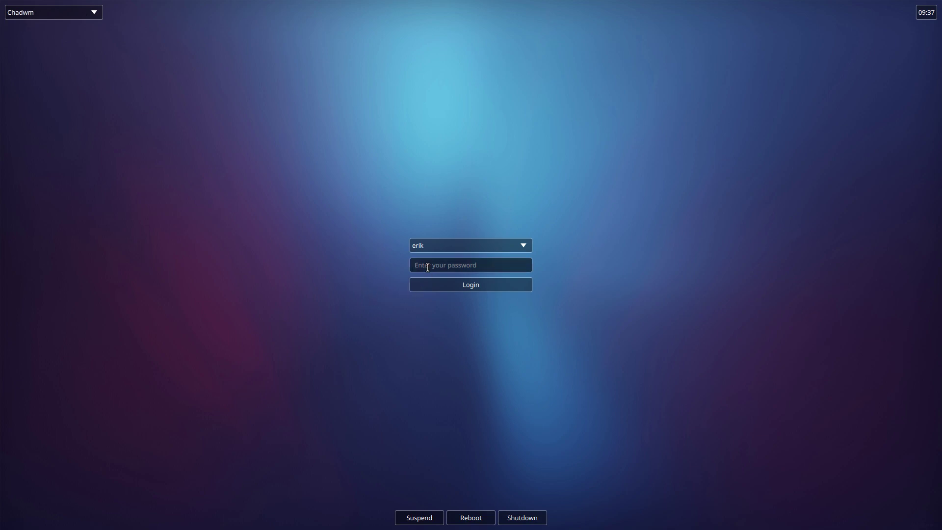
text(*****)
key(Return)
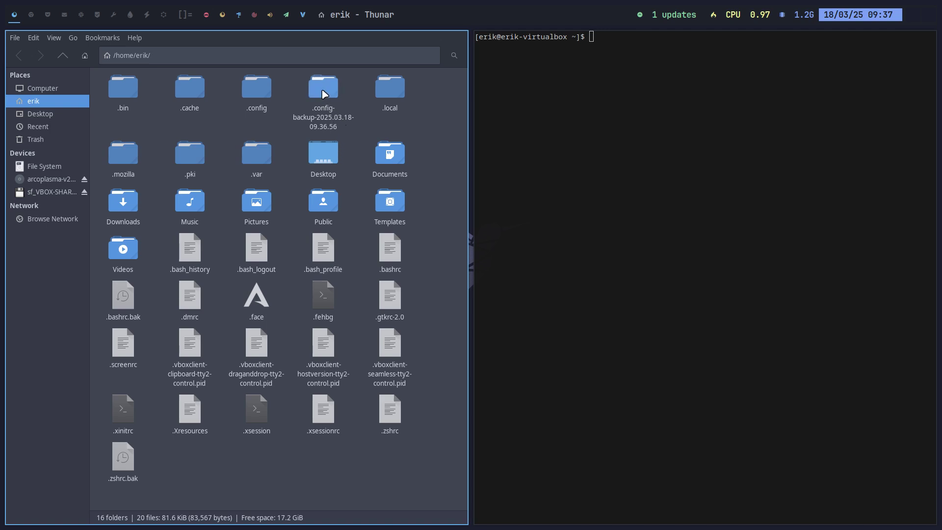
Open the hidden .config folder in the home directory and select the arco-chadwm folder.
double_click(268, 89)
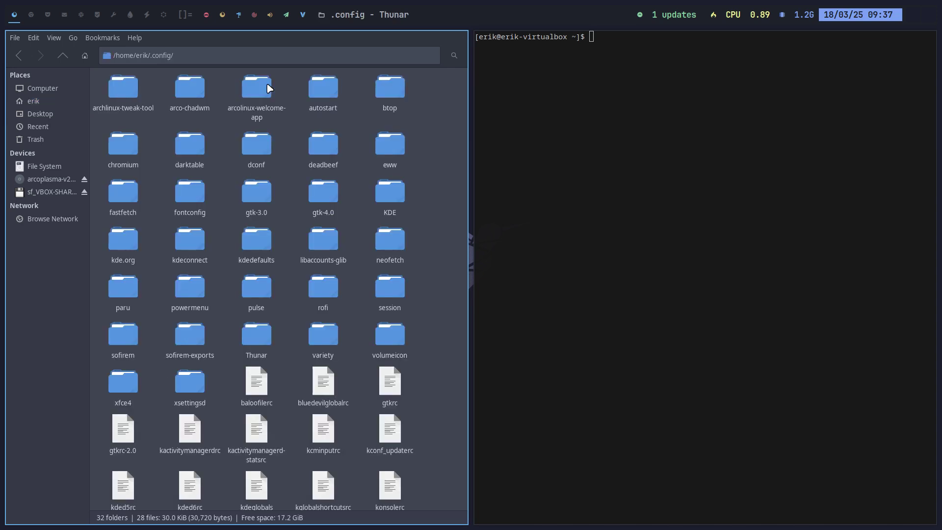
click(190, 91)
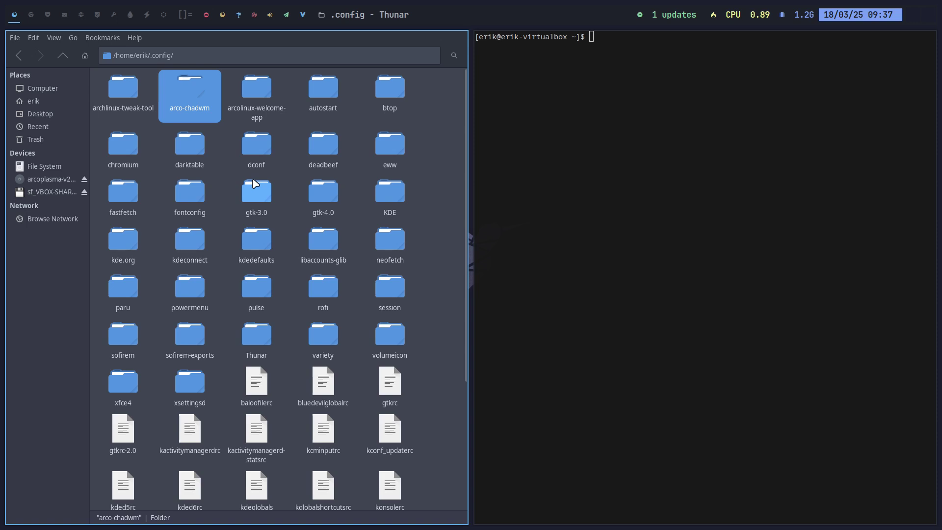